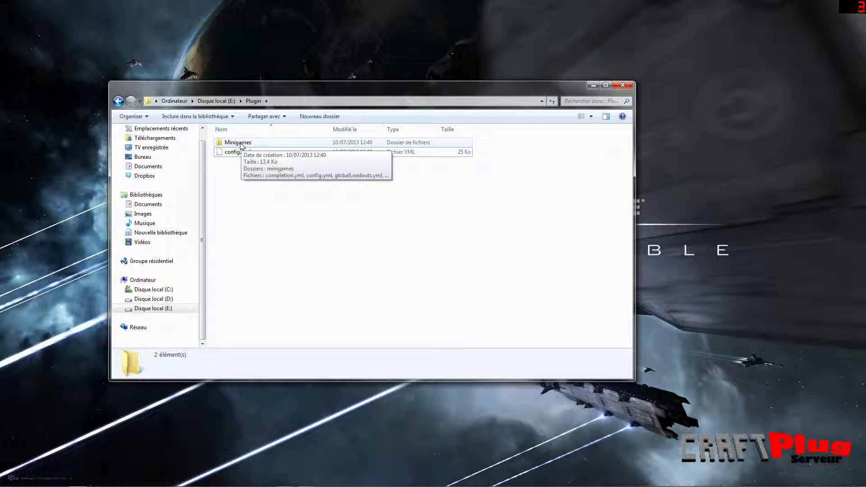
Step: Open the config.yml of the TDM minigame from the Minigames plugin's minigames folder in Notepad++
left_click(241, 144)
double_click(247, 146)
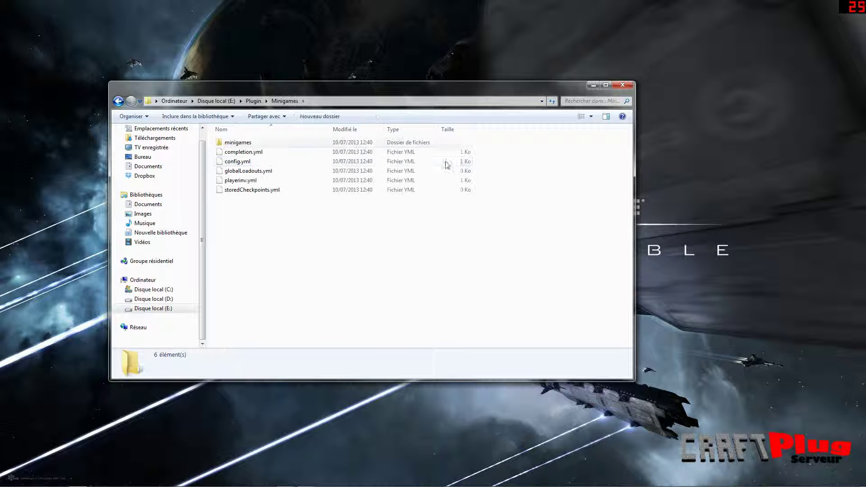
left_click(237, 145)
double_click(235, 145)
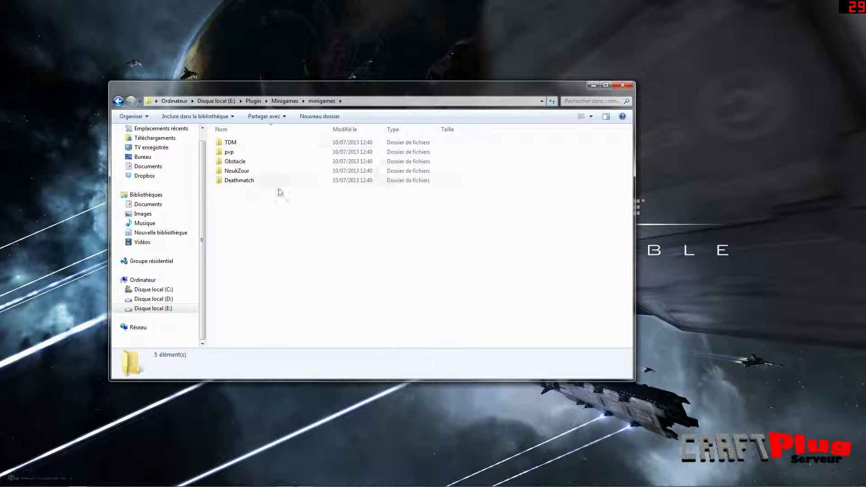
double_click(231, 142)
right_click(238, 145)
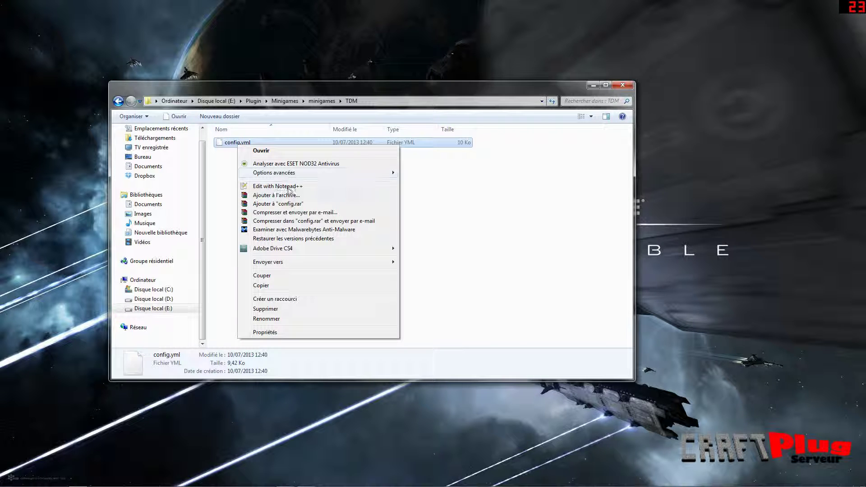
left_click(287, 186)
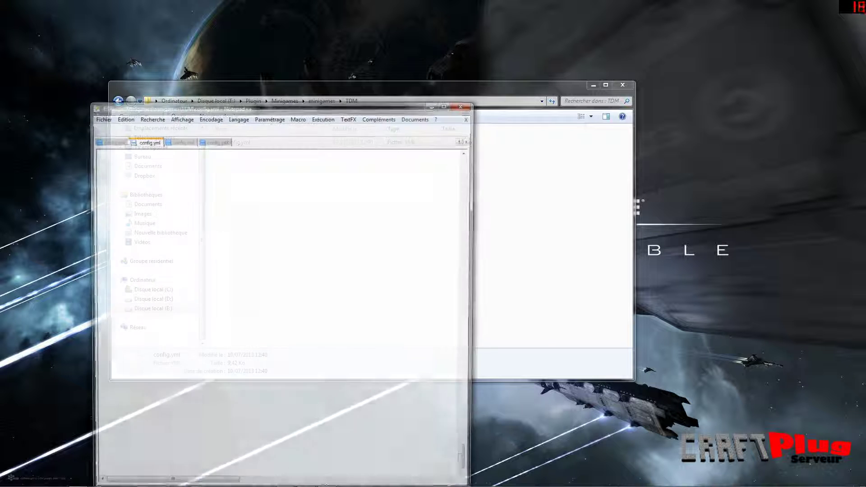
Step: Enlarge the editor and review the TDM configuration from the start positions through the player limits, quit position and extra loadouts
double_click(245, 110)
scroll(433, 257, "up", 1)
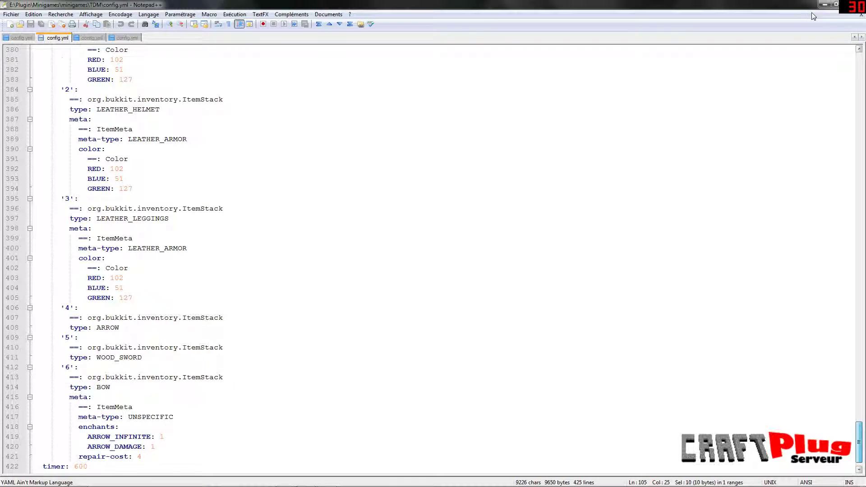
left_click_drag(860, 440, 859, 56)
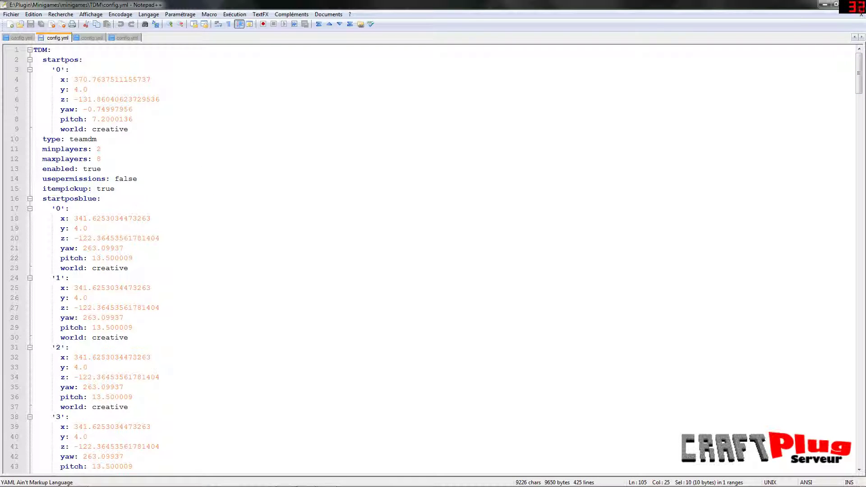
scroll(433, 258, "down", 2)
scroll(433, 257, "up", 2)
scroll(434, 257, "down", 20)
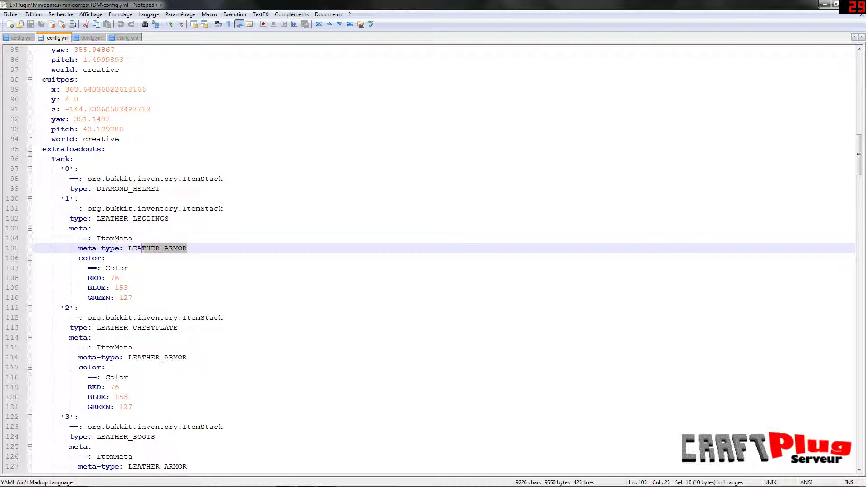
scroll(433, 257, "down", 20)
scroll(433, 257, "down", 20)
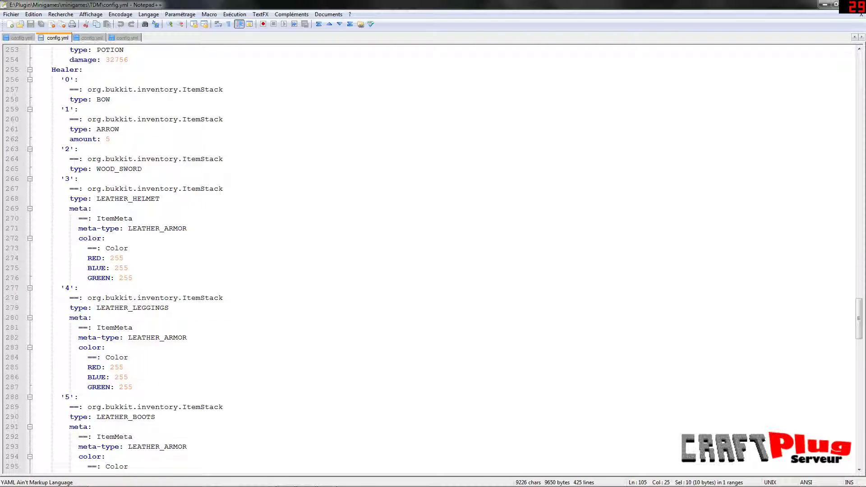
Step: Restore the editor's smaller size, highlight the TDM file's final lines with timer, scoretype and lives, and close the editor
double_click(573, 9)
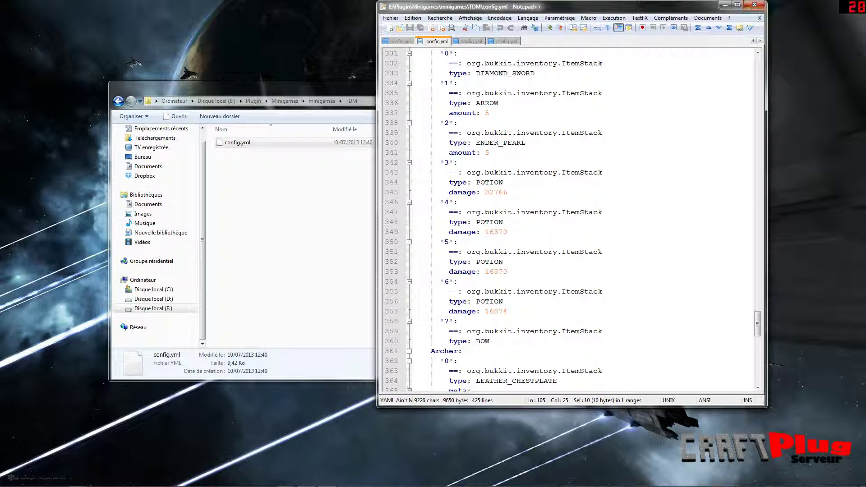
left_click_drag(758, 335, 758, 382)
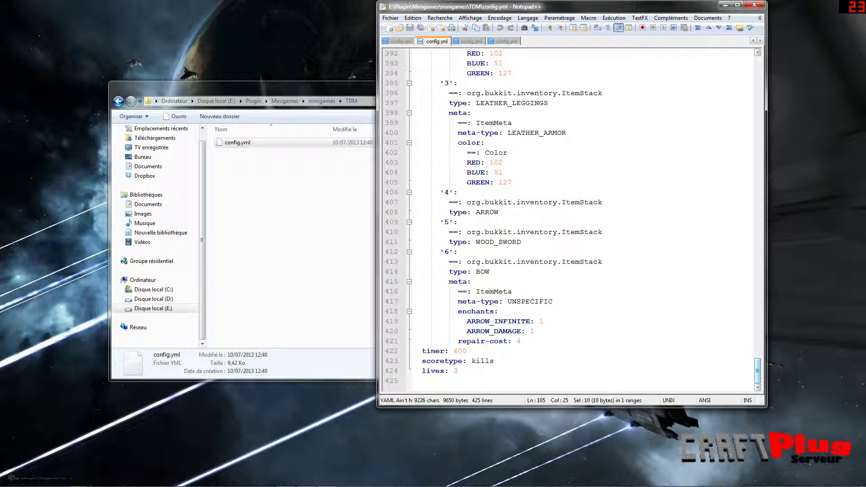
key("shift+Up")
key("shift+Up")
key("shift+Up")
key("shift+Up")
key("shift+Up")
key("shift+Up")
key("shift+Up")
key("shift+Up")
key("shift+Up")
key("shift+Up")
key("shift+Up")
key("shift+Up")
key("shift+Up")
key("shift+Up")
key("shift+Up")
key("shift+Up")
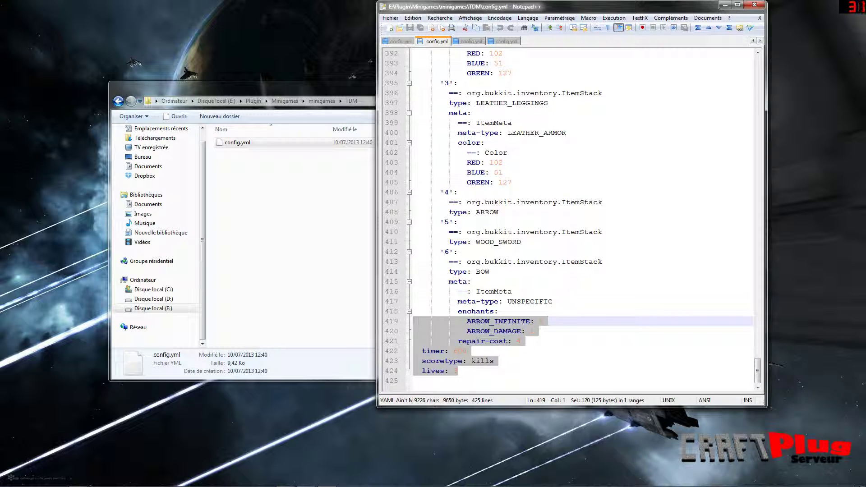
left_click_drag(458, 371, 418, 322)
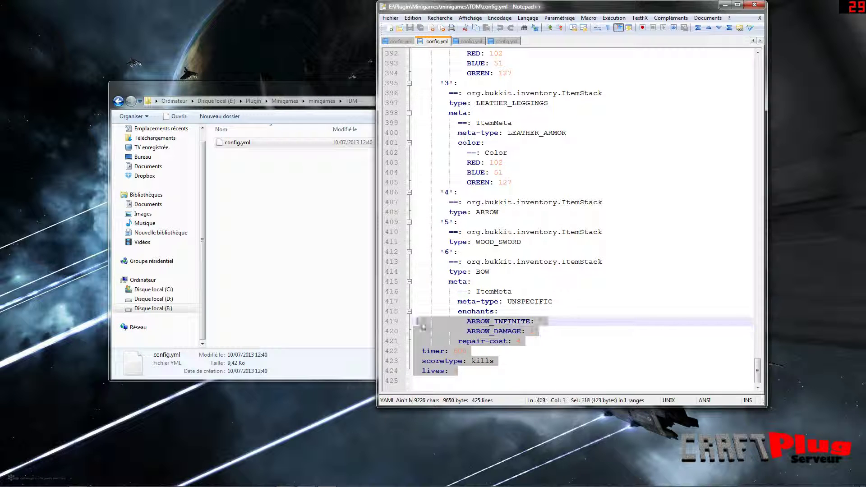
left_click(754, 5)
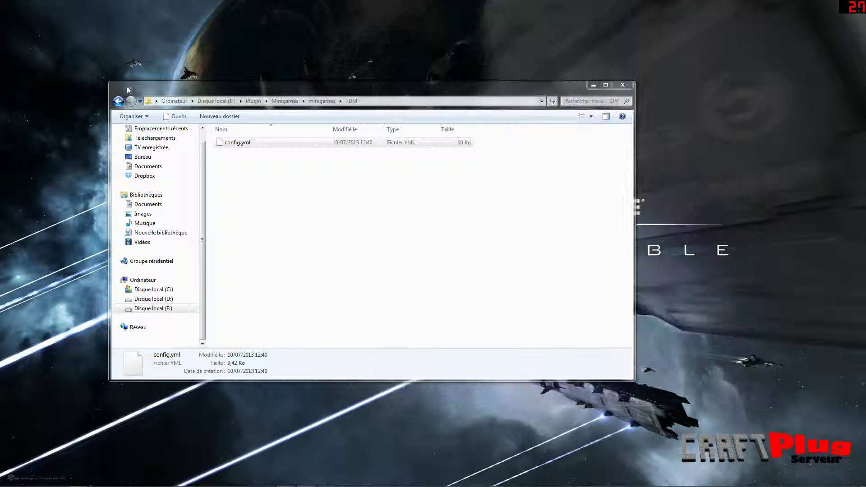
Step: Return to the minigames folder and open the NoukZour minigame's config.yml in Notepad++
left_click(321, 101)
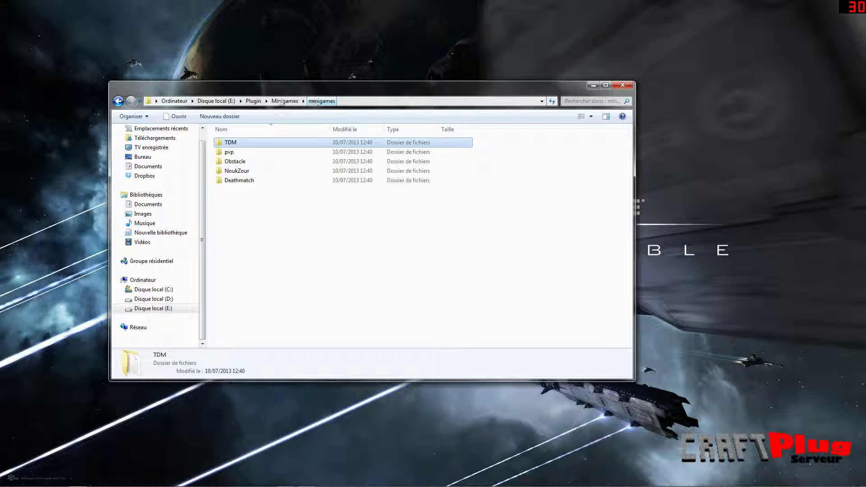
double_click(237, 171)
right_click(244, 143)
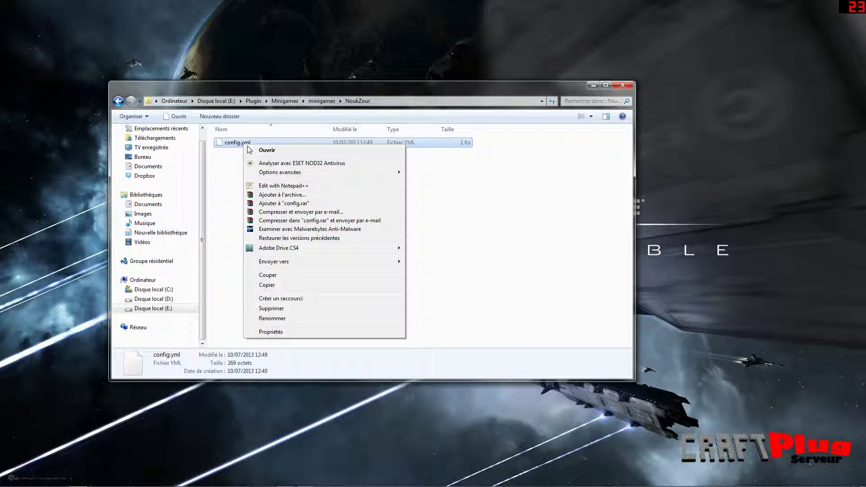
left_click(291, 187)
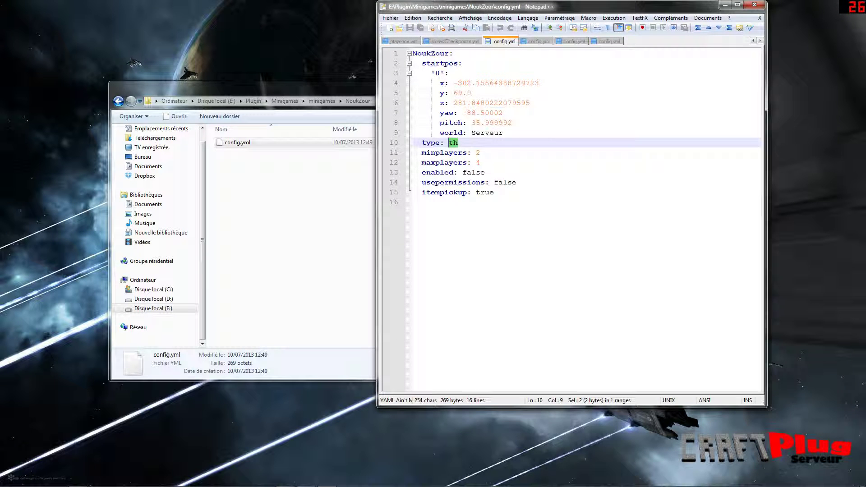
Step: Examine the type entry in the NoukZour configuration by highlighting it, and close the editor
left_click(451, 153)
left_click(458, 143)
key("shift+Left")
key("shift+Left")
key("shift+Left")
key("shift+Left")
key("shift+Left")
key("shift+Left")
key("shift+Left")
key("shift+Left")
key("End")
left_click(757, 5)
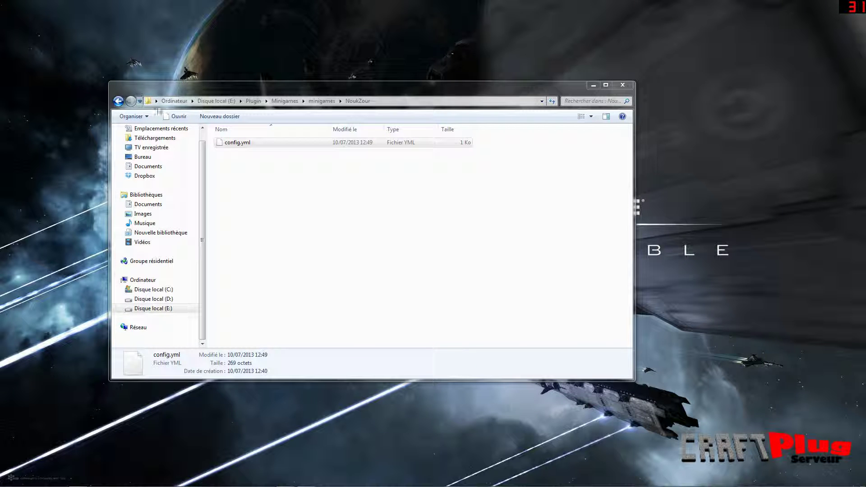
Step: Go back up to the Minigames plugin folder and open completion.yml in Notepad++
left_click(321, 101)
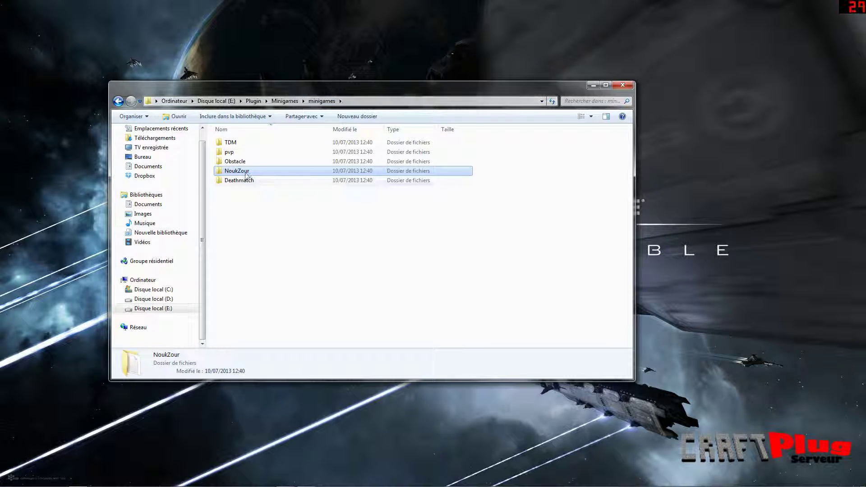
left_click(285, 101)
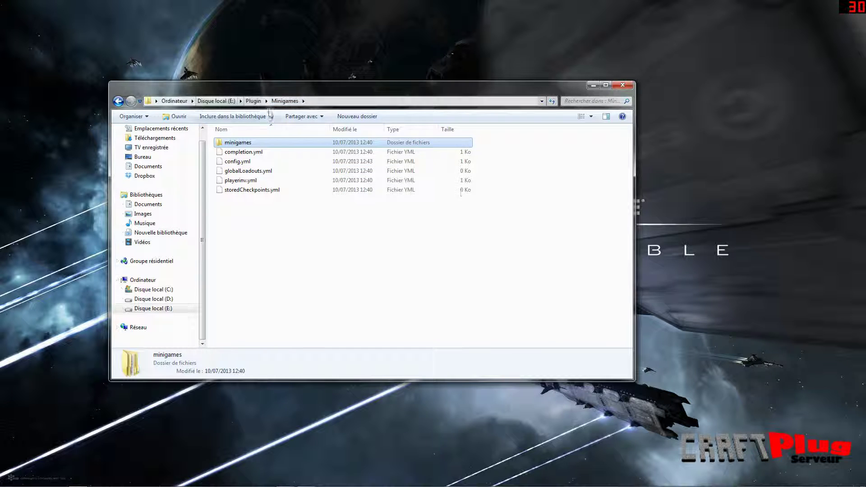
right_click(246, 154)
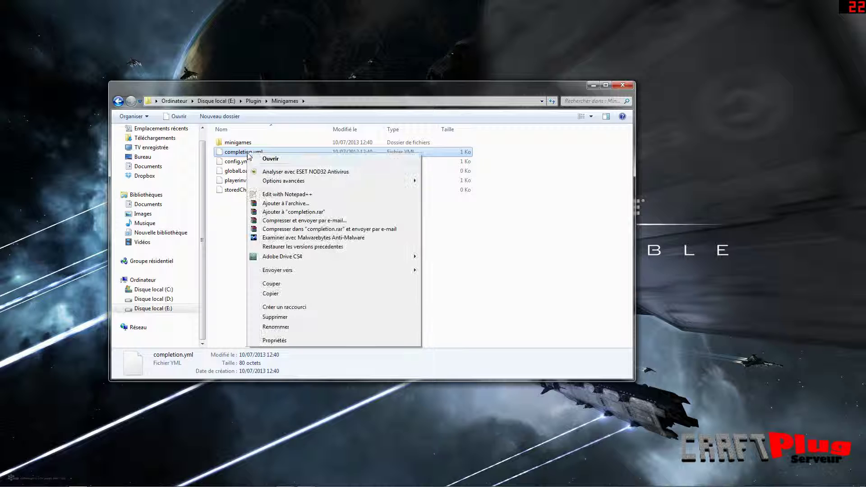
left_click(291, 195)
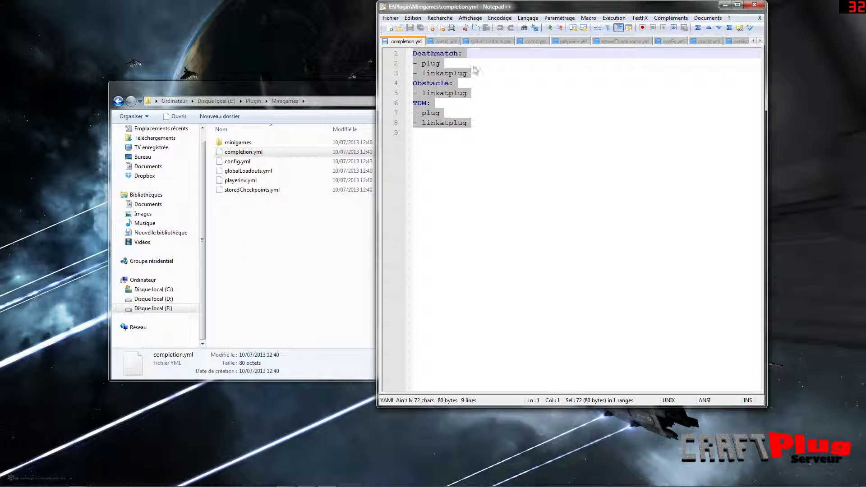
Step: Go through the Deathmatch, Obstacle and TDM entries in completion.yml, and close the editor
left_click(439, 64)
left_click_drag(462, 53, 413, 53)
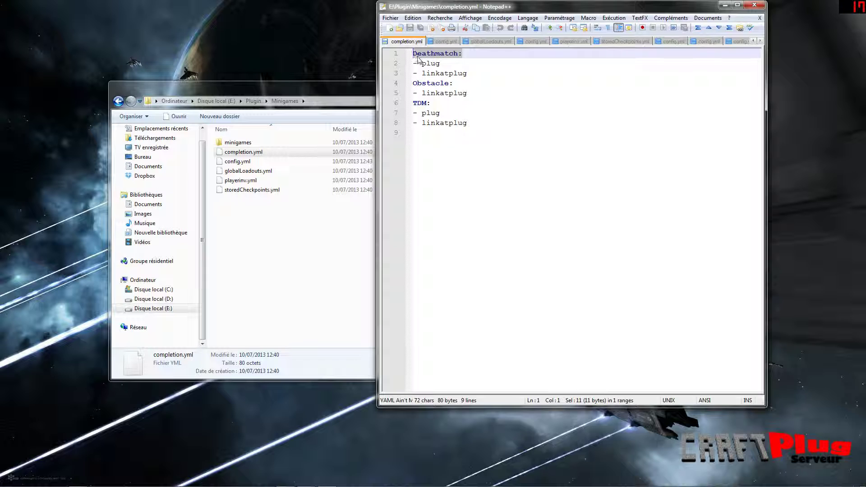
left_click_drag(415, 83, 453, 83)
left_click(471, 93)
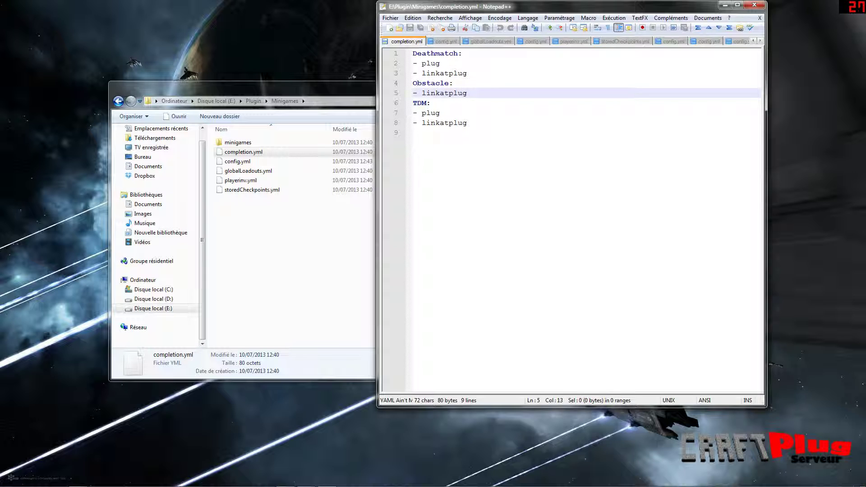
left_click(418, 103)
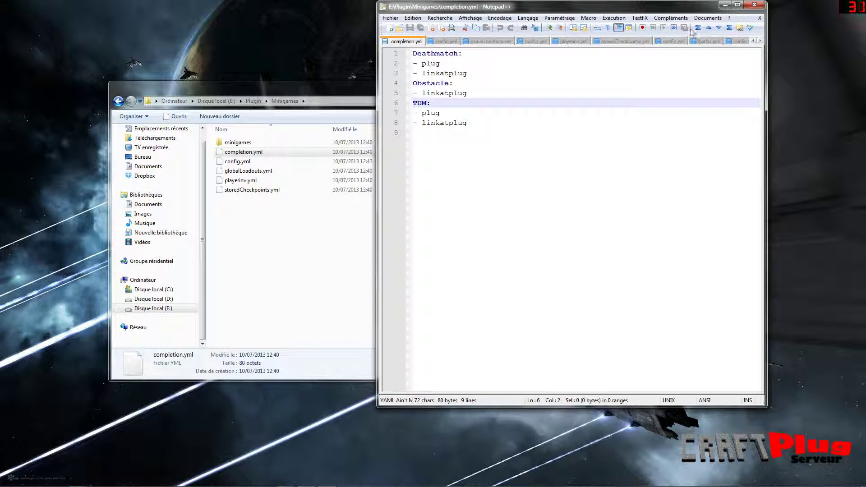
left_click(754, 5)
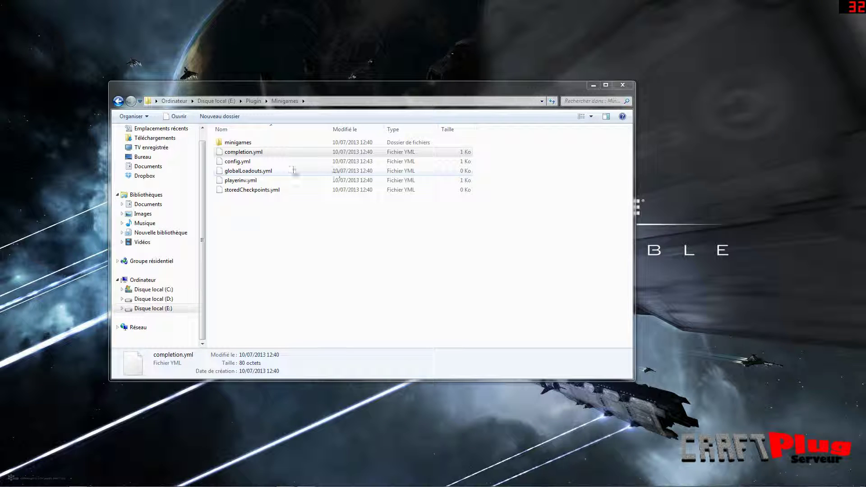
Step: Open playerinv.yml in Notepad++ to inspect its inventories entry, and close the editor
left_click(264, 174)
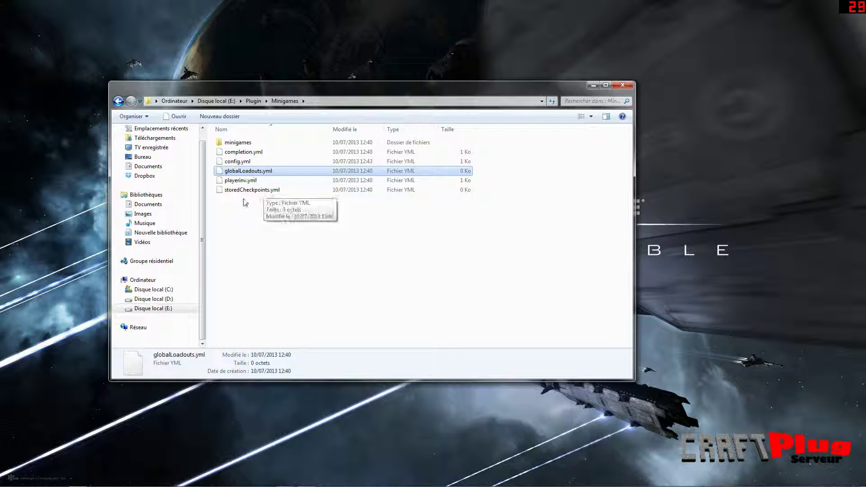
left_click(238, 184)
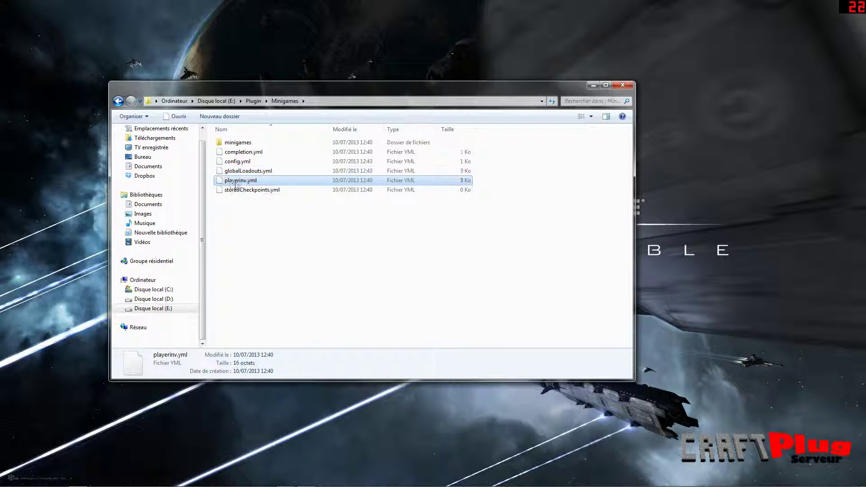
right_click(239, 182)
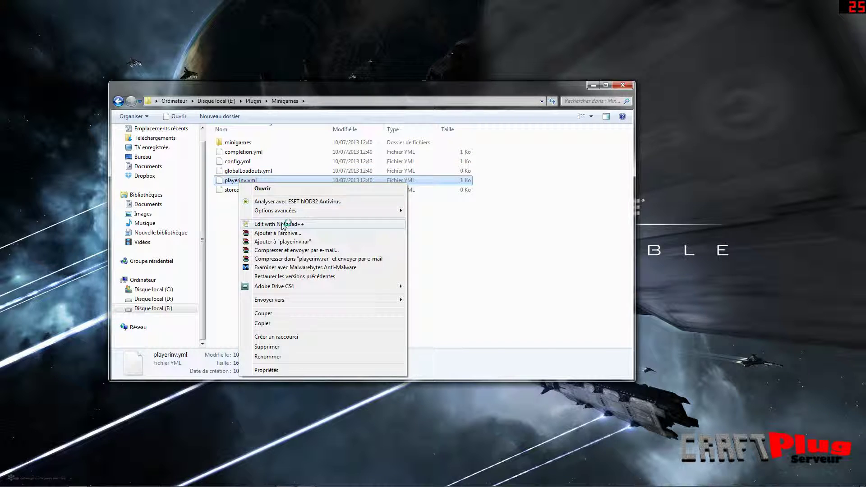
left_click(280, 224)
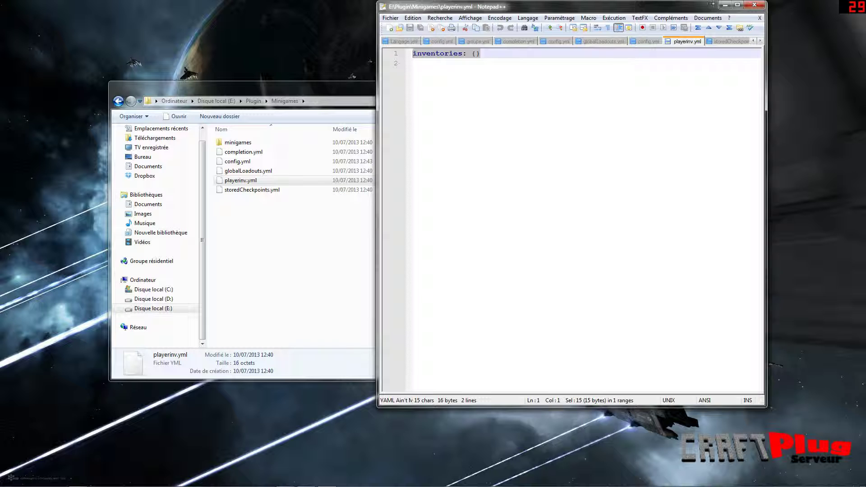
left_click(755, 5)
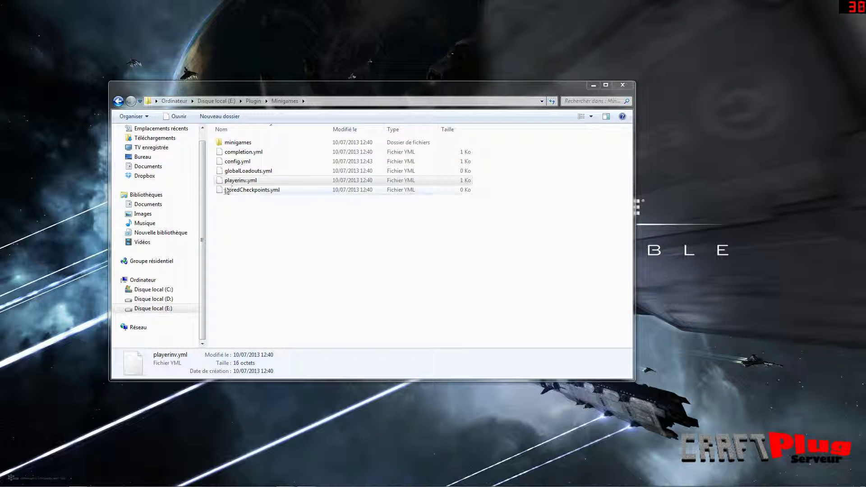
Step: Open globalLoadouts.yml in Notepad++ to check its contents, and close the editor
right_click(245, 173)
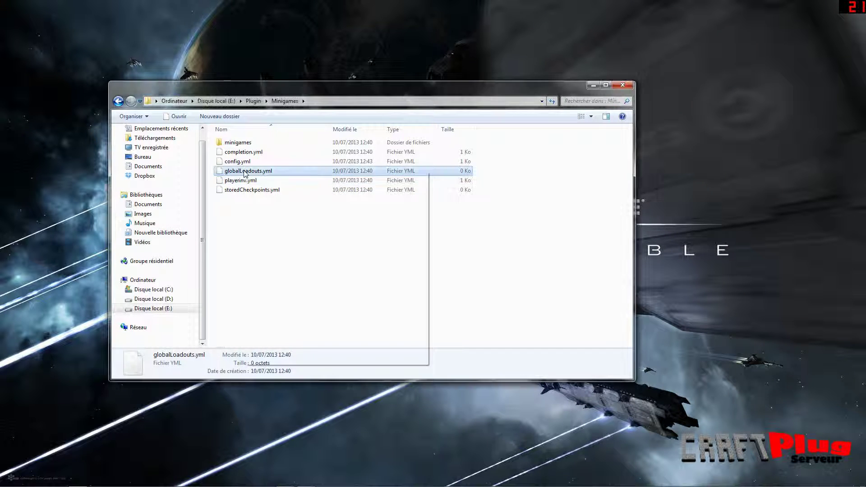
left_click(315, 213)
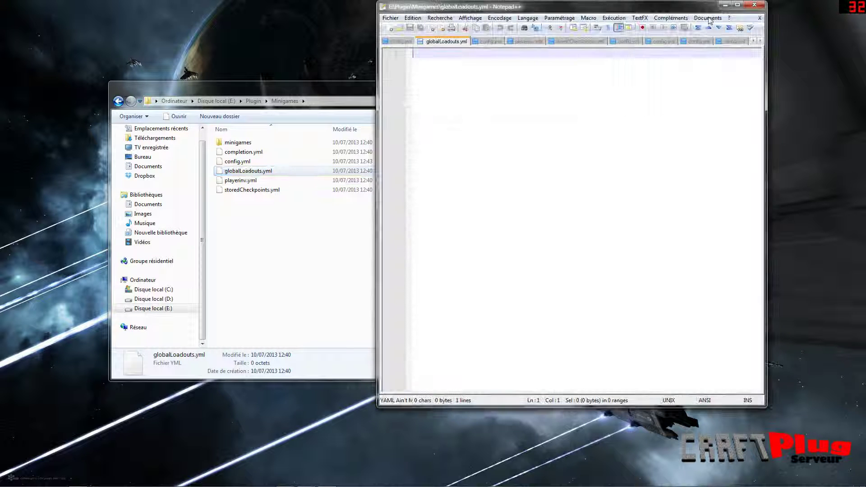
left_click(754, 4)
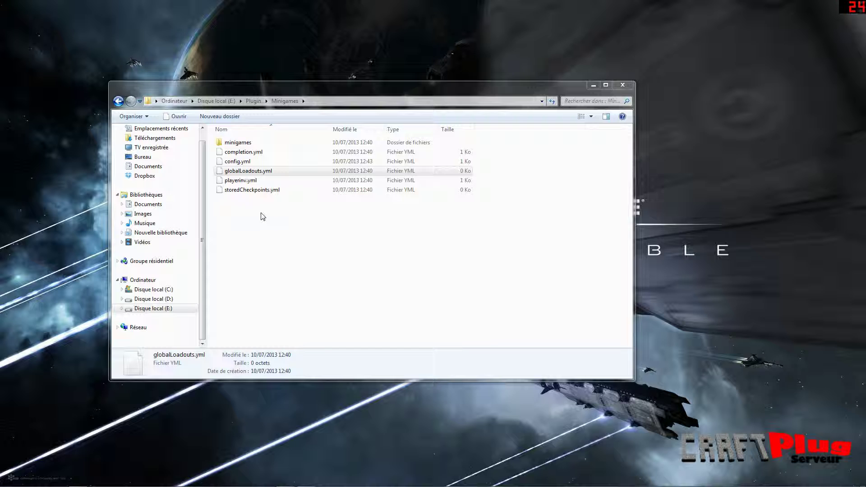
Step: Select storedCheckpoints.yml to check its file details, and clear the selection
left_click(252, 191)
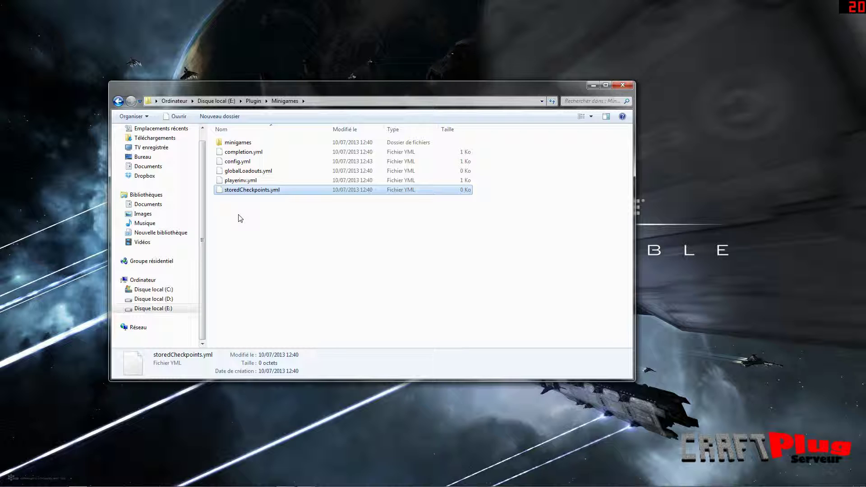
left_click(254, 193)
left_click(248, 243)
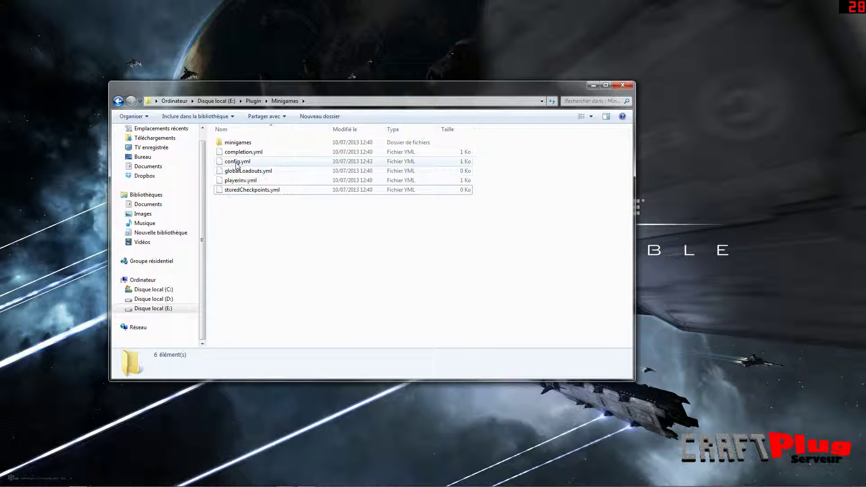
Step: Open config.yml from the Minigames folder in Notepad++ and maximize the editor window
left_click(258, 164)
right_click(243, 166)
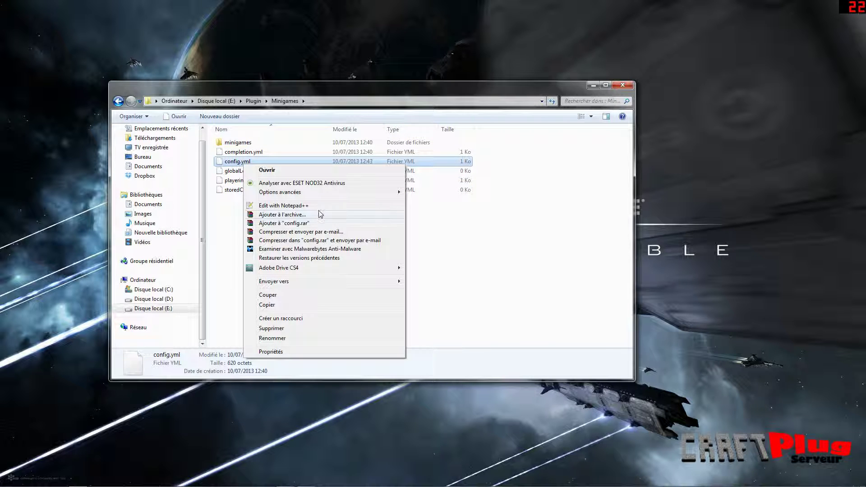
left_click(300, 206)
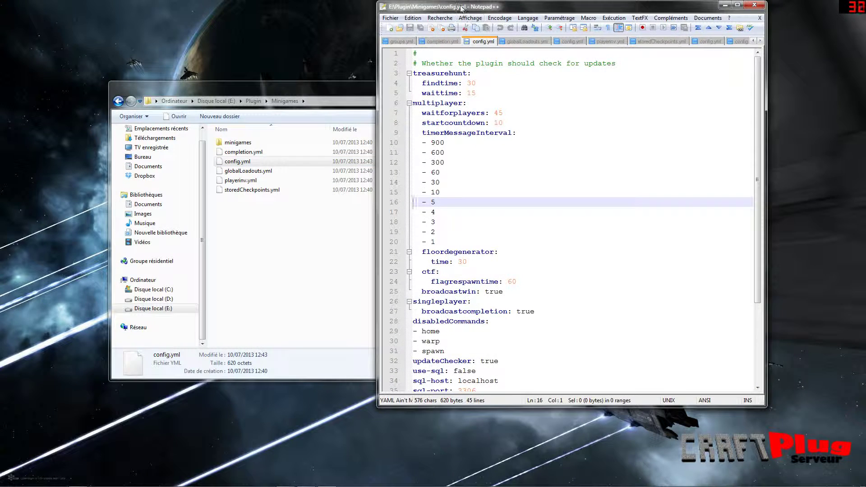
double_click(471, 6)
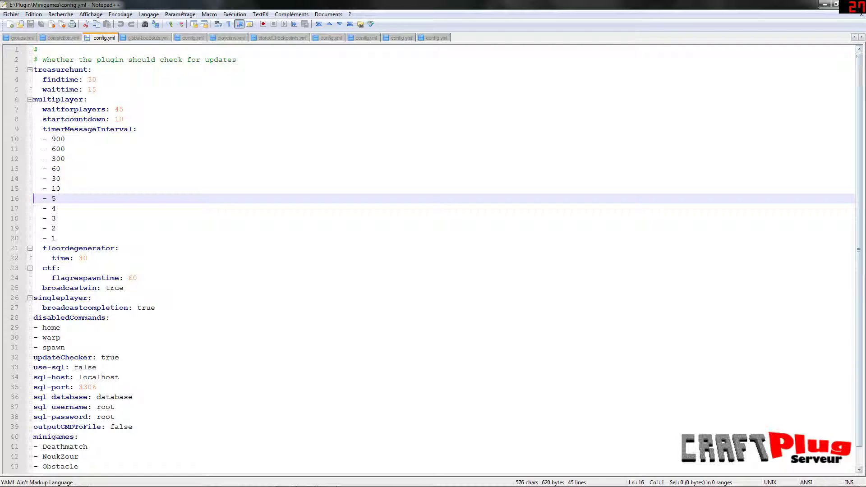
Step: Highlight the minigames list at the end of config.yml to review its entries, and clear the selection
scroll(860, 66, "down", 1)
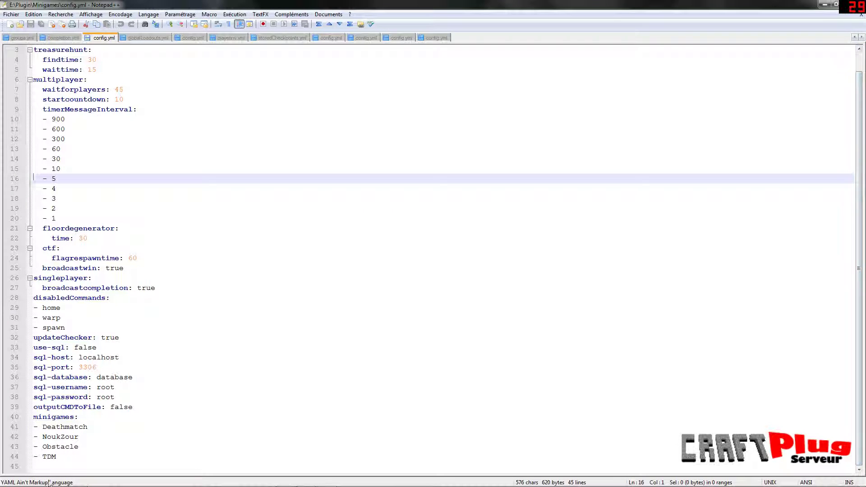
left_click_drag(56, 456, 33, 417)
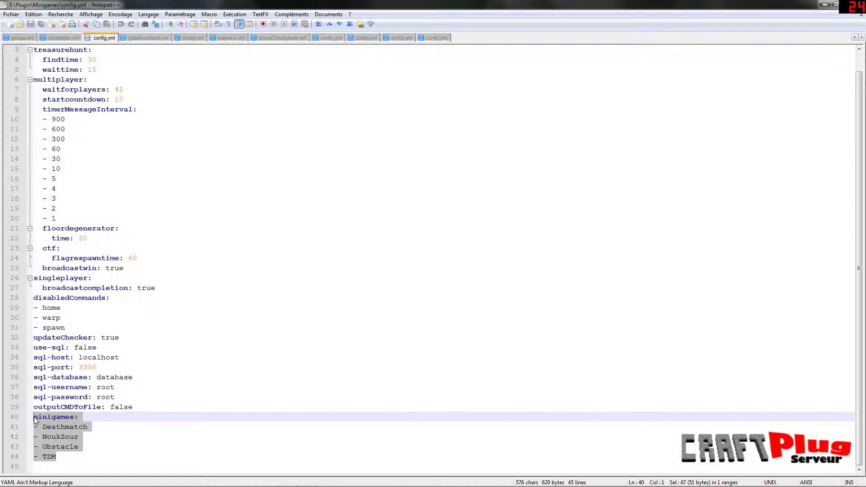
left_click(56, 457)
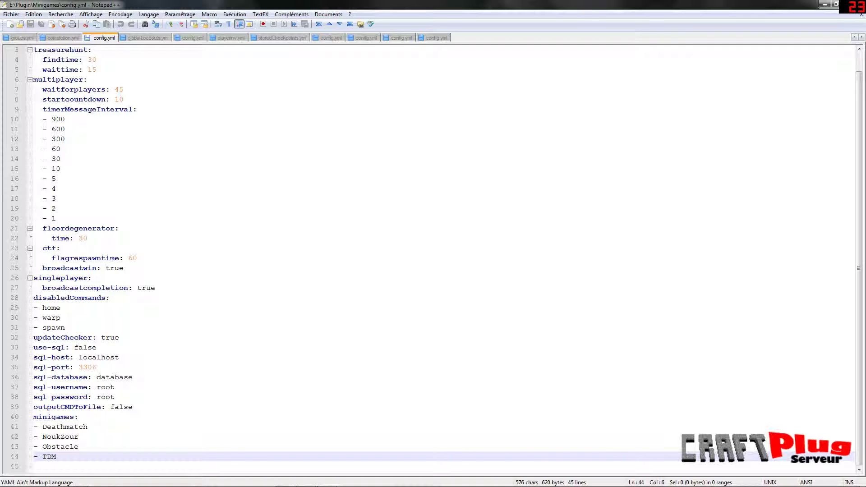
Step: Highlight the lines from use-sql to outputCMDToFile to review the database settings, and clear the selection
left_click_drag(133, 407, 26, 351)
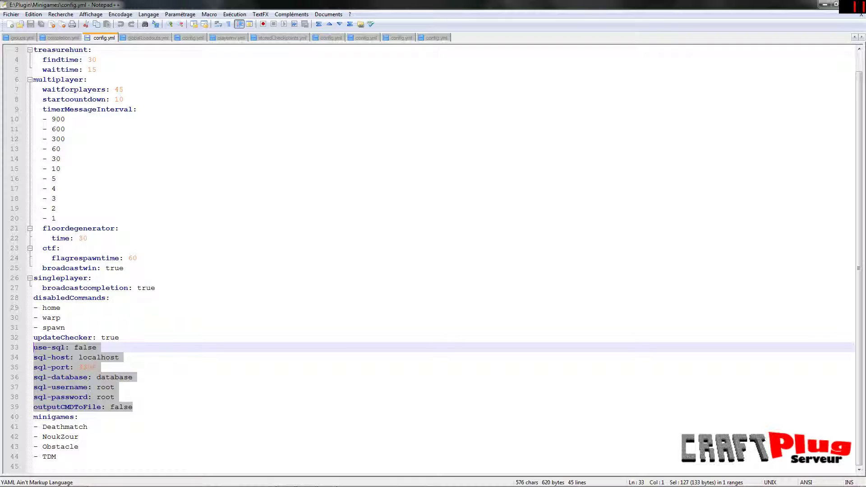
left_click(98, 387)
left_click_drag(124, 407, 74, 397)
left_click_drag(133, 407, 16, 348)
left_click(147, 406)
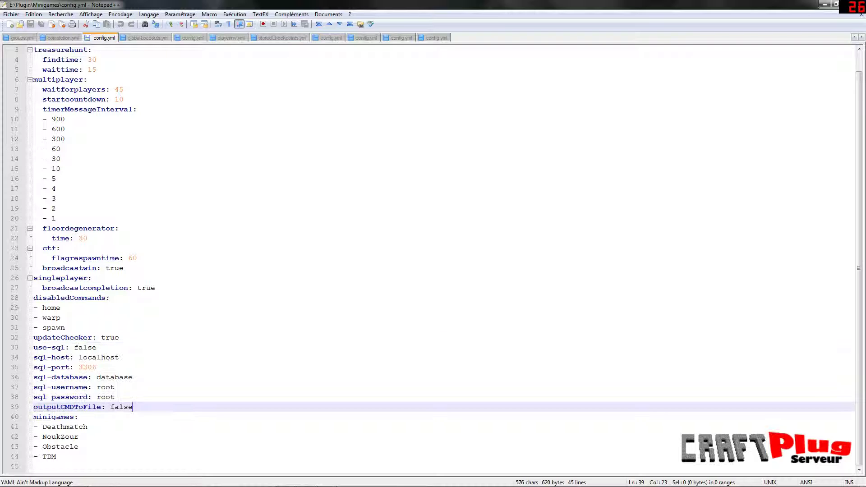
Step: Highlight the updateChecker line and its value to review the update setting, and clear the selection
left_click_drag(132, 407, 25, 337)
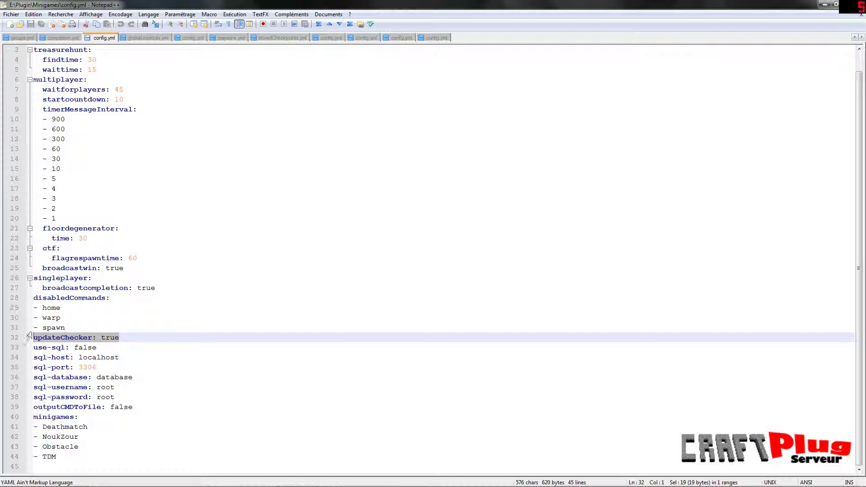
double_click(109, 338)
left_click(125, 337)
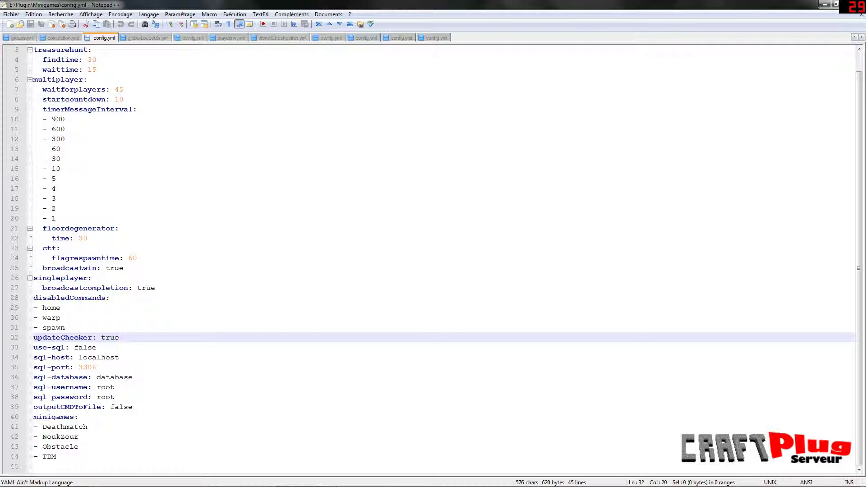
Step: Highlight the broadcastcompletion line and its value under singleplayer, and clear the selection
left_click_drag(155, 288, 42, 288)
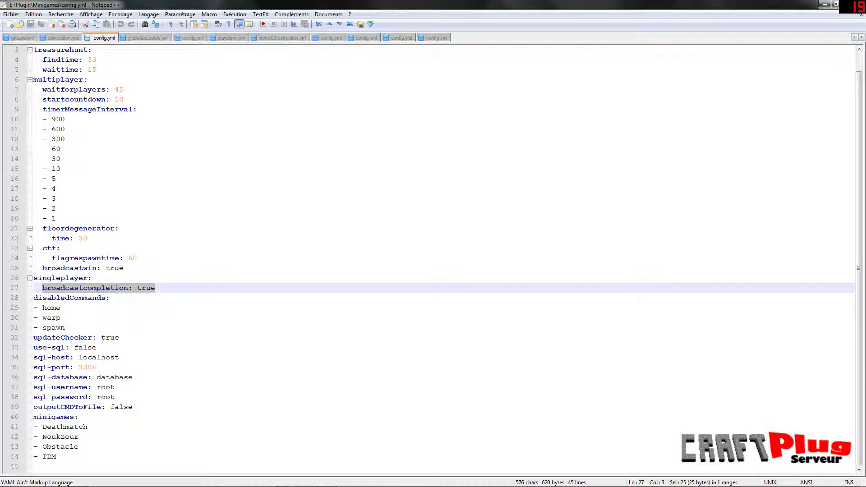
left_click(133, 288)
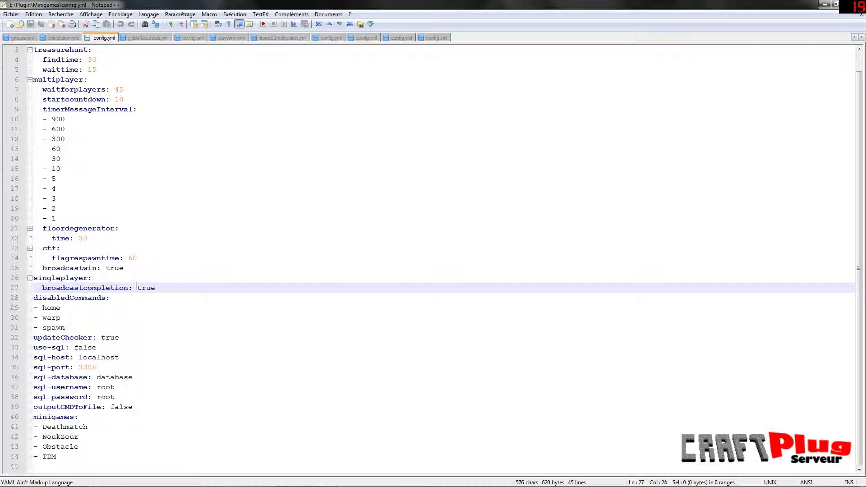
double_click(146, 288)
mouse_move(155, 288)
left_mouse_down()
mouse_move(33, 287)
mouse_move(33, 278)
mouse_move(155, 288)
left_mouse_up()
Step: Review the multiplayer settings, highlighting the block from ctf down to broadcastwin
scroll(433, 258, "up", 1)
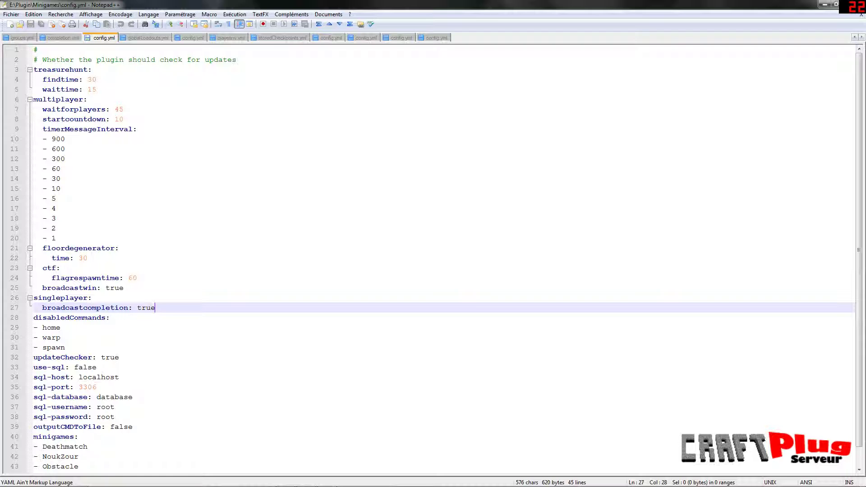
left_click_drag(126, 288, 10, 74)
left_click(70, 179)
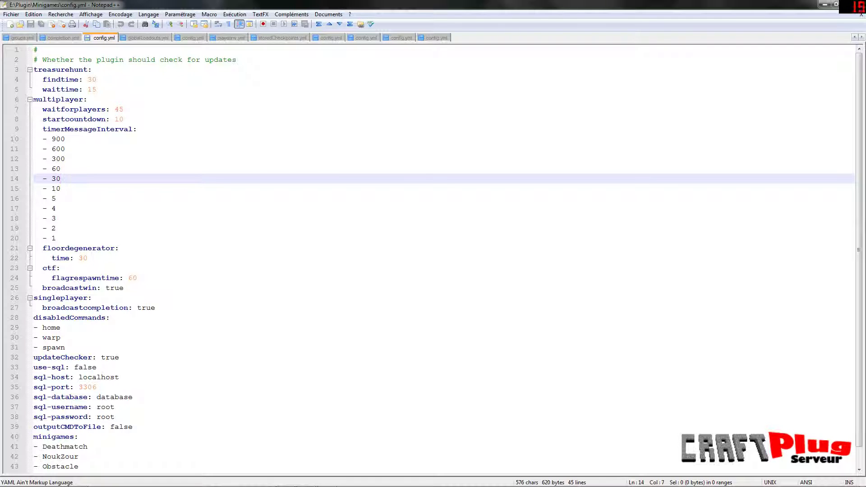
left_click_drag(138, 278, 36, 278)
mouse_move(124, 287)
left_mouse_down()
mouse_move(37, 280)
mouse_move(53, 289)
mouse_move(37, 288)
mouse_move(123, 288)
left_mouse_up()
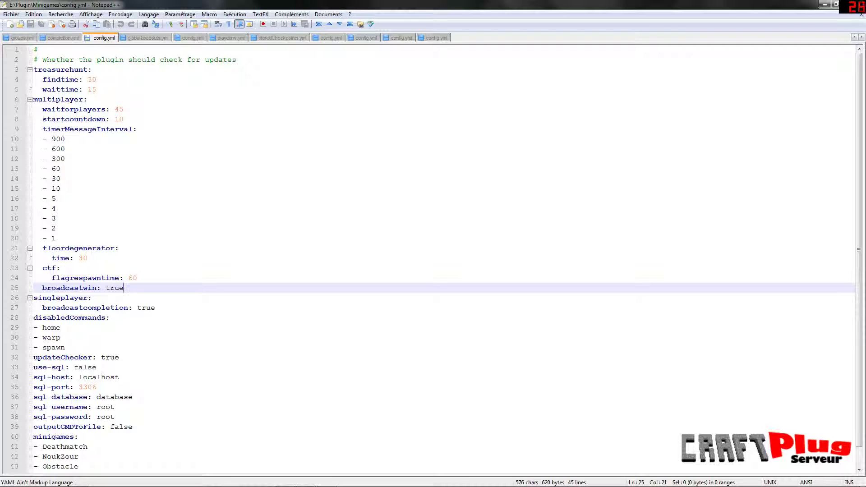
key("shift+Home")
key("shift+Up")
key("shift+Up")
key("shift+Home")
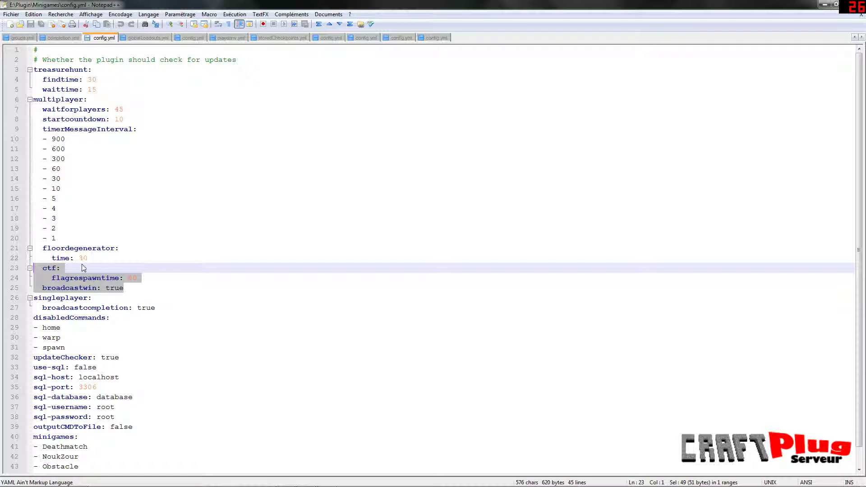
Step: Highlight the floordegenerator heading together with its time setting
key("Left")
key("Left")
key("shift+Up")
key("shift+Home")
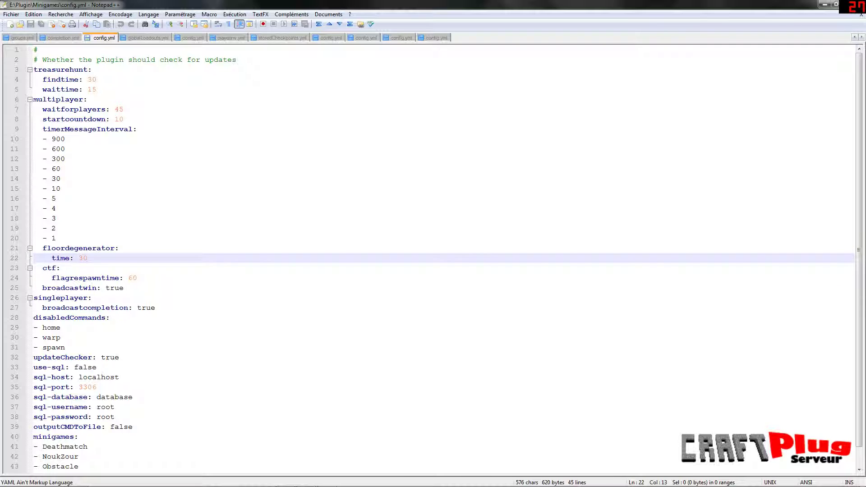
key("shift+Left")
key("shift+Right")
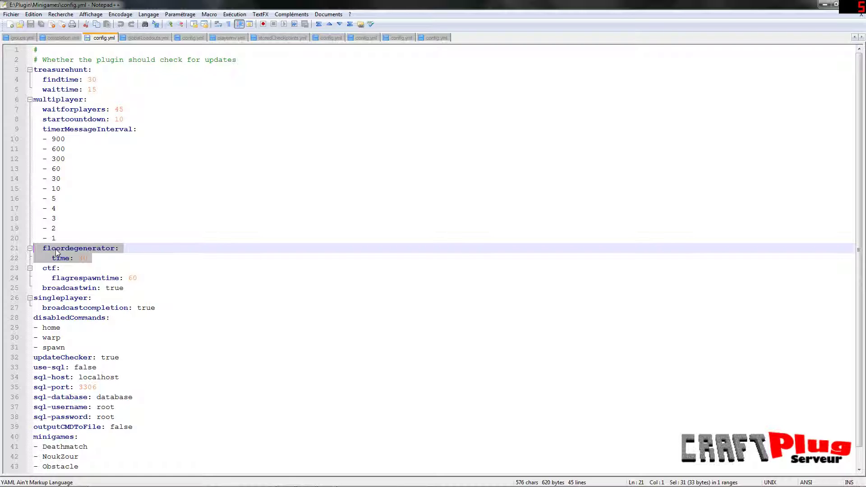
Step: Highlight the timerMessageInterval entries, extending the selection back and forth from the last entry of the list
key("Left")
key("Left")
key("shift+Up")
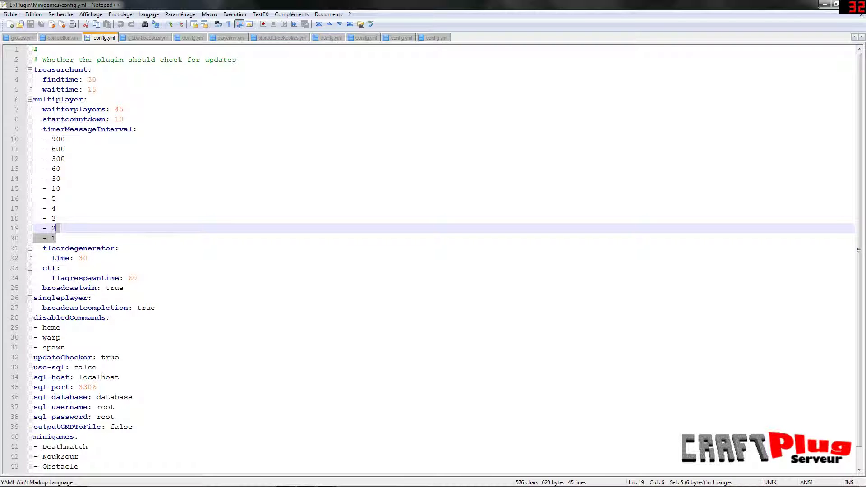
key("shift+Up")
key("shift+Up")
key("shift+Up")
key("shift+Up")
key("shift+Up")
key("shift+Up")
key("shift+Up")
key("shift+Up")
key("shift+Up")
key("shift+Up")
key("shift+Down")
key("shift+Down")
key("shift+Down")
key("shift+Down")
key("shift+Down")
key("shift+Down")
key("shift+Down")
key("shift+Down")
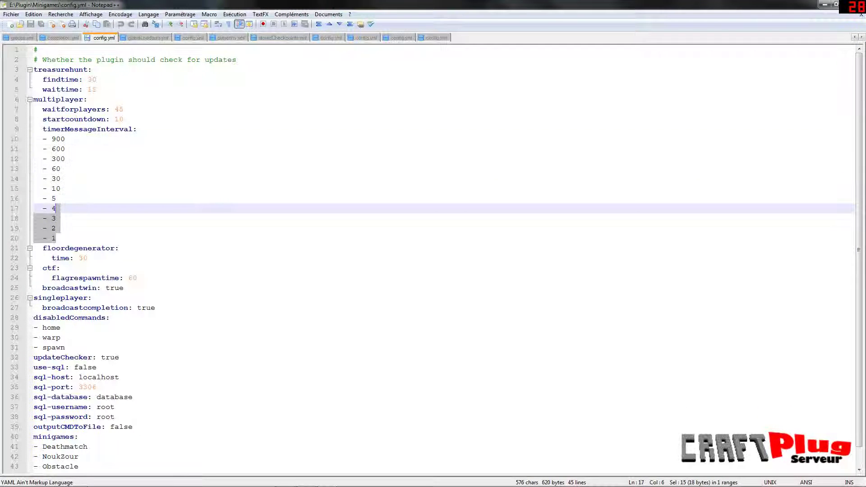
key("shift+Down")
key("shift+Down")
key("shift+Down")
key("shift+Down")
key("shift+Up")
key("shift+Up")
key("shift+Up")
key("shift+Up")
key("shift+Up")
key("shift+Up")
Step: Highlight the lines from the last timerMessageInterval entry up to findtime in the treasurehunt section
left_click(55, 228)
key("shift+Down")
key("shift+Up")
key("shift+Up")
key("shift+Up")
key("shift+Up")
key("shift+Up")
key("shift+Up")
key("shift+Up")
key("shift+Up")
key("shift+Up")
key("shift+Up")
key("shift+Up")
key("shift+Up")
key("shift+Up")
key("shift+Up")
key("shift+Up")
key("shift+Up")
key("shift+Home")
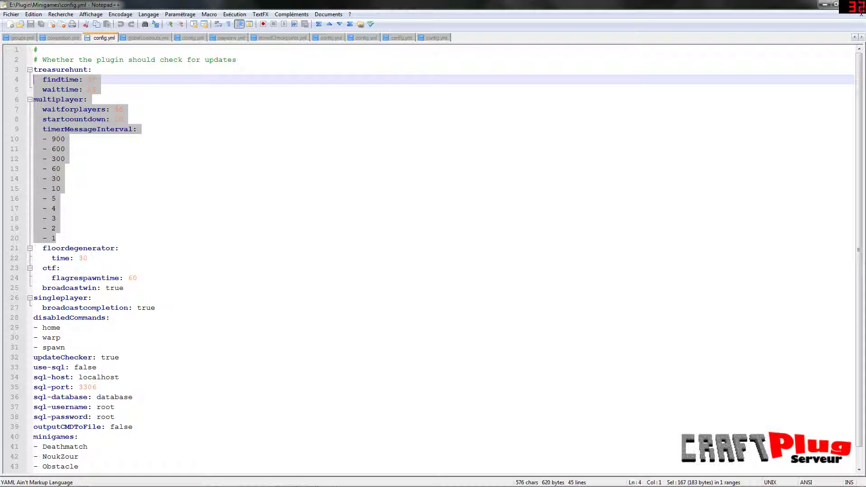
Step: Highlight the whole treasurehunt section from waittime up to its heading, and clear the selection
left_click(130, 93)
key("shift+Left")
key("shift+Left")
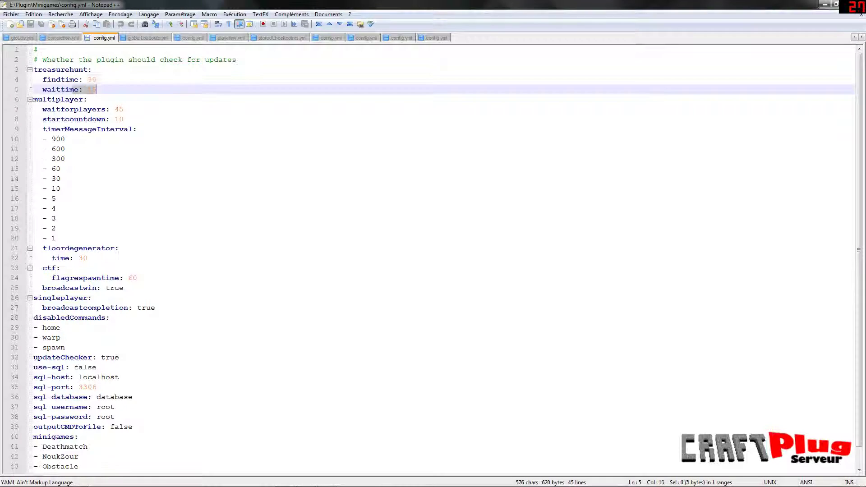
key("shift+Up")
key("shift+Up")
key("shift+Home")
key("shift+Right")
key("shift+Right")
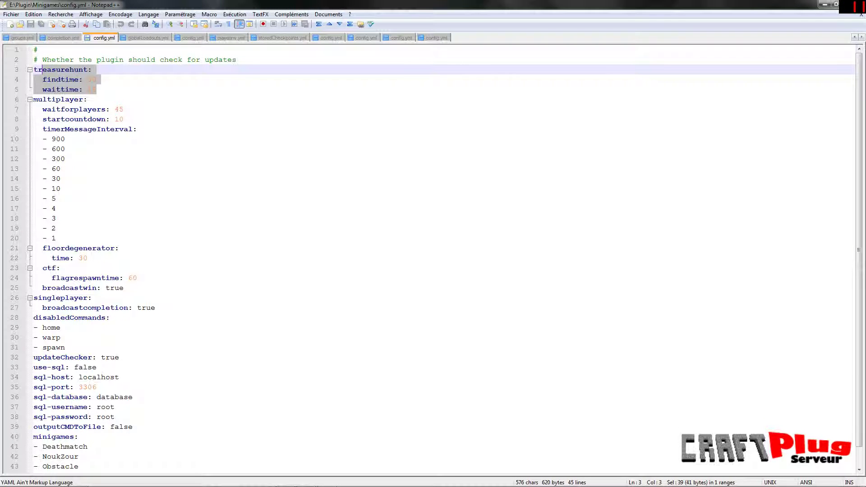
key("shift+Home")
left_click(75, 88)
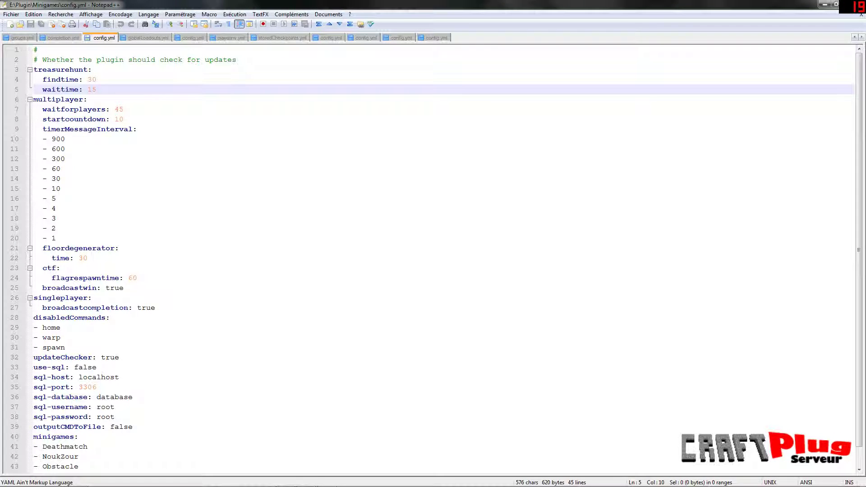
Step: Highlight the findtime value, the treasurehunt heading and the start of the multiplayer section, and place the cursor after startcountdown
double_click(92, 80)
key("End")
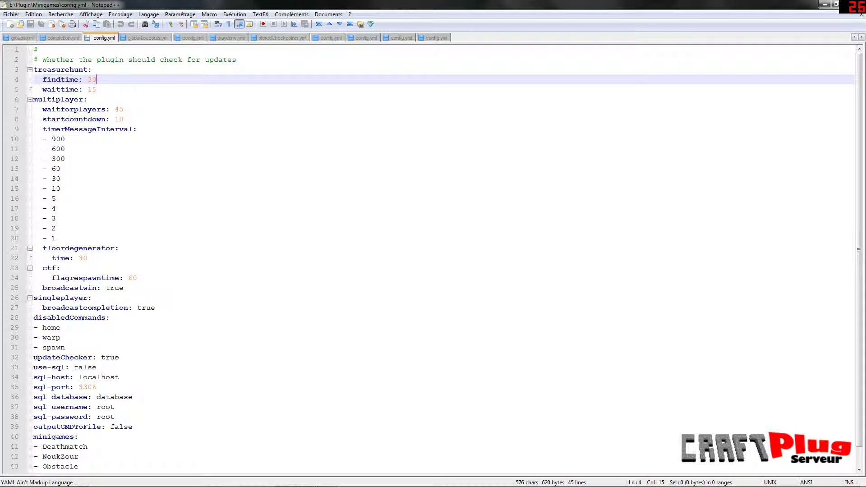
double_click(61, 70)
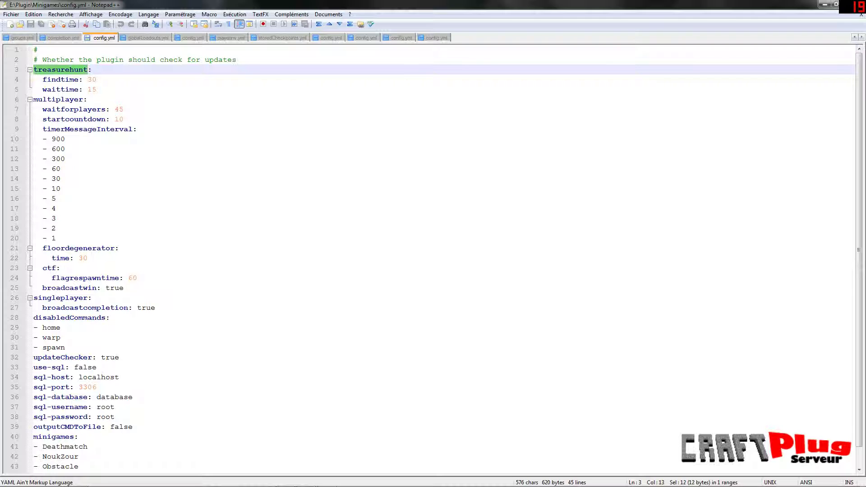
left_click_drag(34, 99, 109, 109)
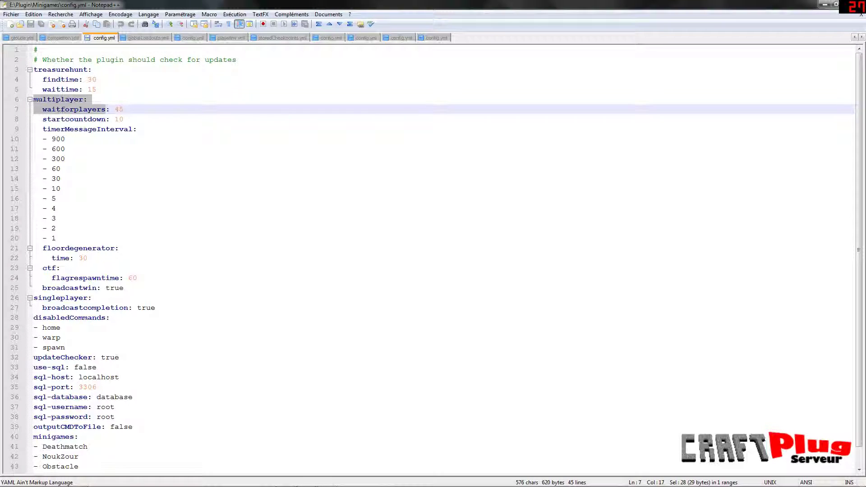
left_click(123, 119)
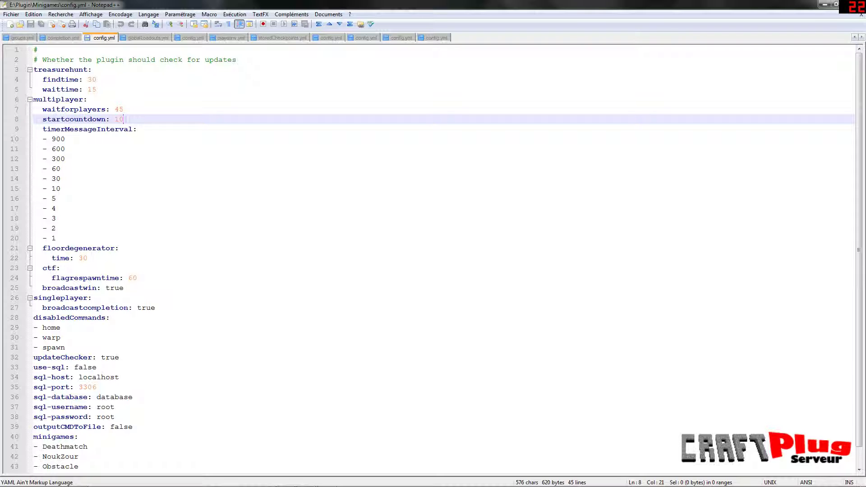
Step: Examine the findtime setting under treasurehunt by highlighting its value and the lines around it
left_click_drag(83, 79, 33, 89)
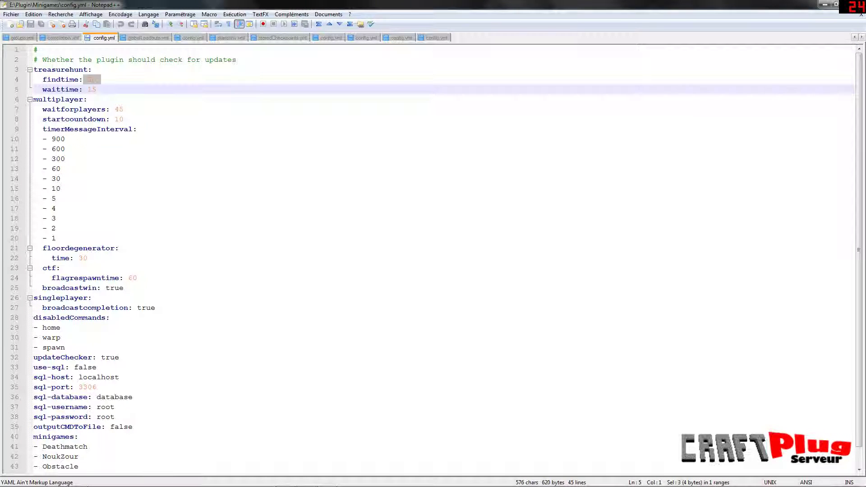
left_click(96, 79)
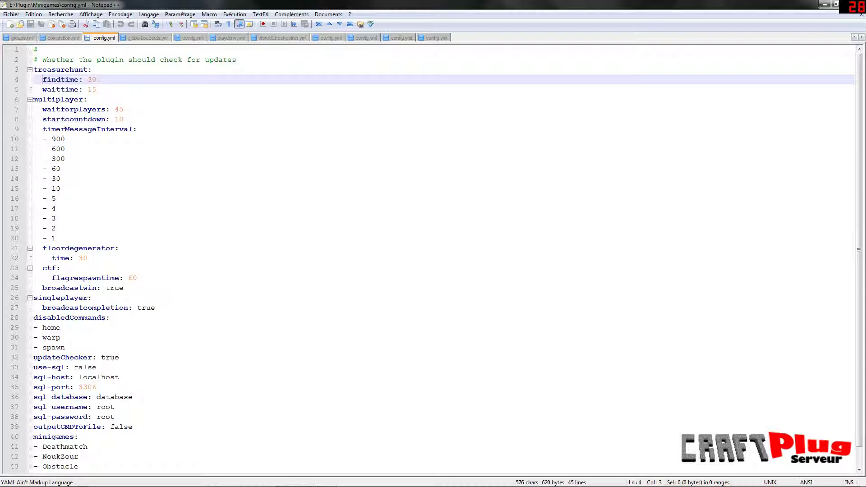
double_click(92, 79)
left_click(95, 88)
left_click(75, 80)
left_click_drag(75, 79, 102, 100)
left_click(83, 79)
Step: Highlight the waittime line and extend the selection to include the findtime line
key("Down")
key("End")
key("shift+Home")
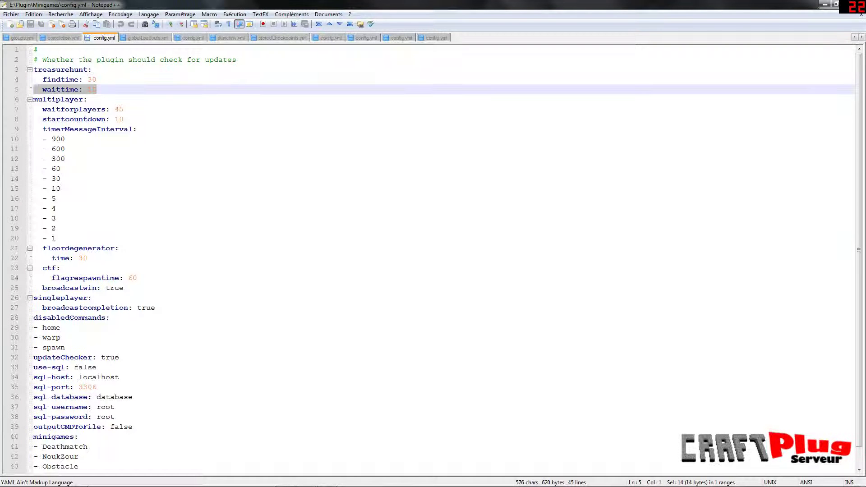
key("shift+Home")
key("shift+Up")
key("Right")
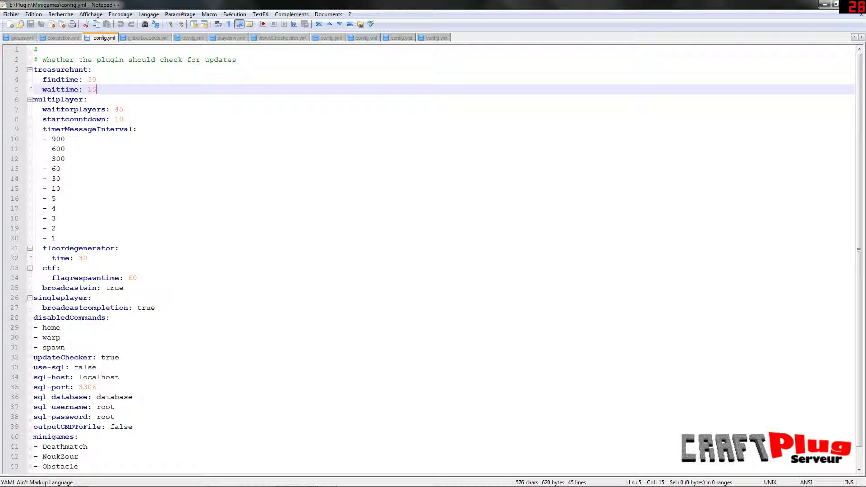
key("shift+Up")
key("shift+Home")
key("shift+Down")
key("shift+Home")
key("shift+Up")
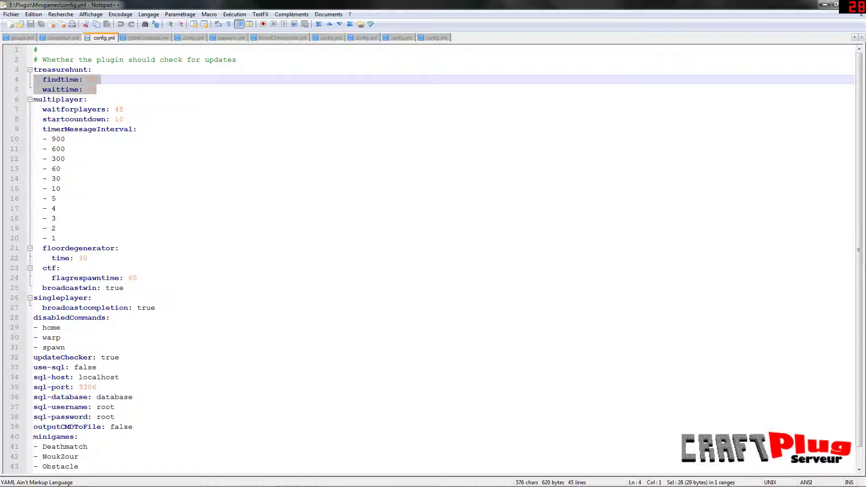
Step: Highlight the multiplayer section from its heading through waitforplayers and startcountdown to timerMessageInterval
scroll(433, 257, "down", 1)
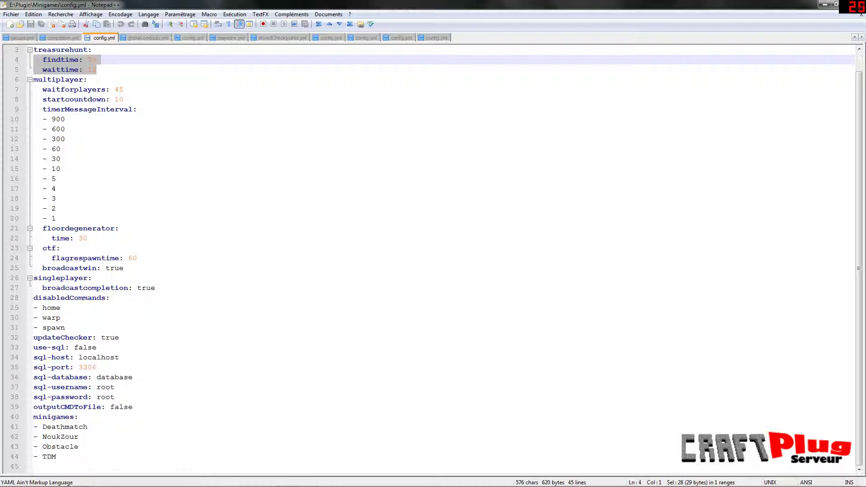
key("Down")
key("Down")
key("shift+Down")
key("shift+Down")
key("shift+Down")
key("shift+End")
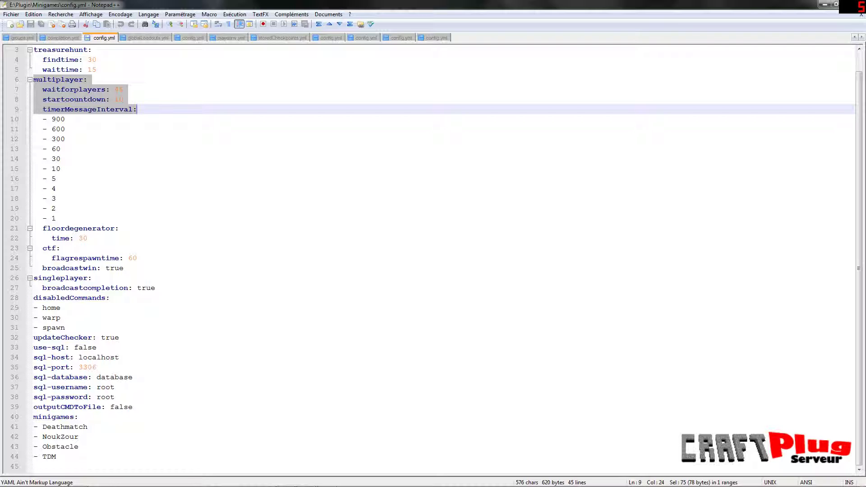
Step: Examine the waitforplayers setting under multiplayer by highlighting its value and its whole line
left_click(110, 100)
double_click(119, 89)
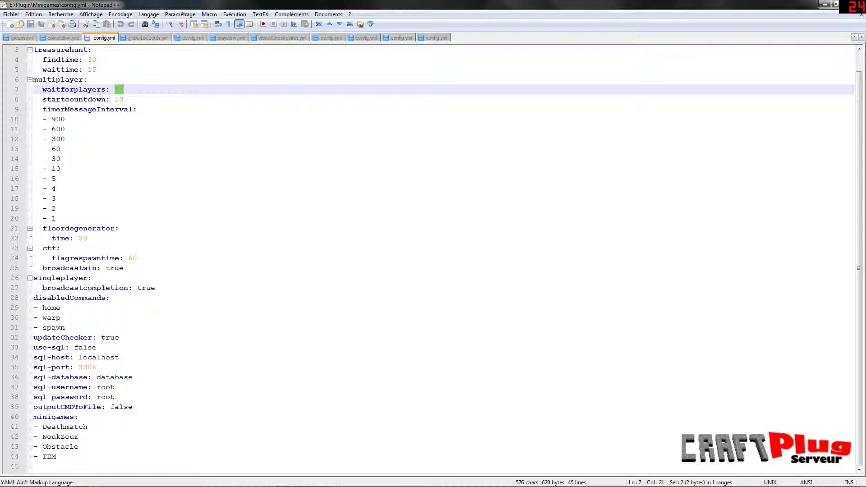
left_click(64, 119)
left_click(123, 89)
left_click_drag(38, 89, 115, 89)
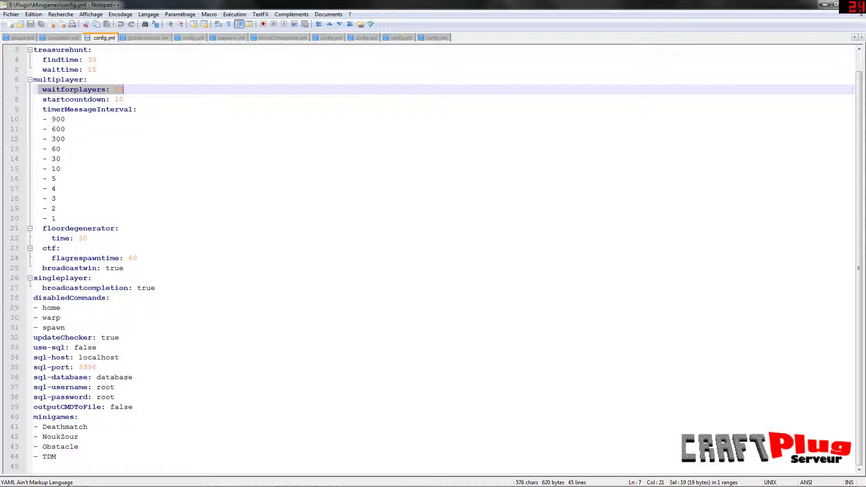
left_click(50, 90)
left_click_drag(124, 90, 65, 90)
left_click(64, 90)
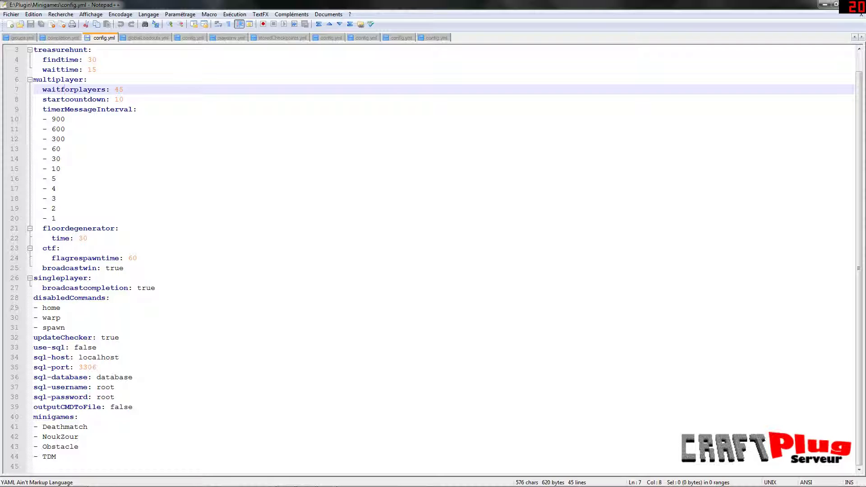
key("End")
key("ctrl+shift+Left")
Step: Set the startcountdown value under multiplayer to 15
left_click(43, 99)
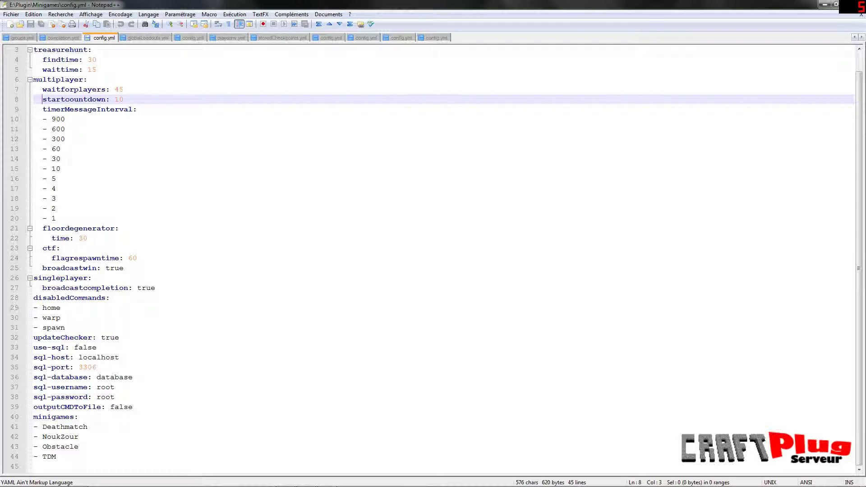
left_click(123, 99)
key("shift+Left")
key("shift+Left")
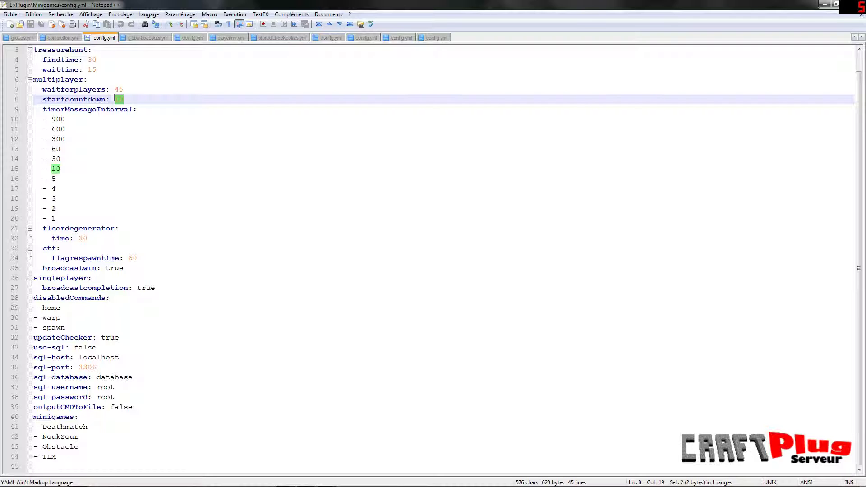
type("15")
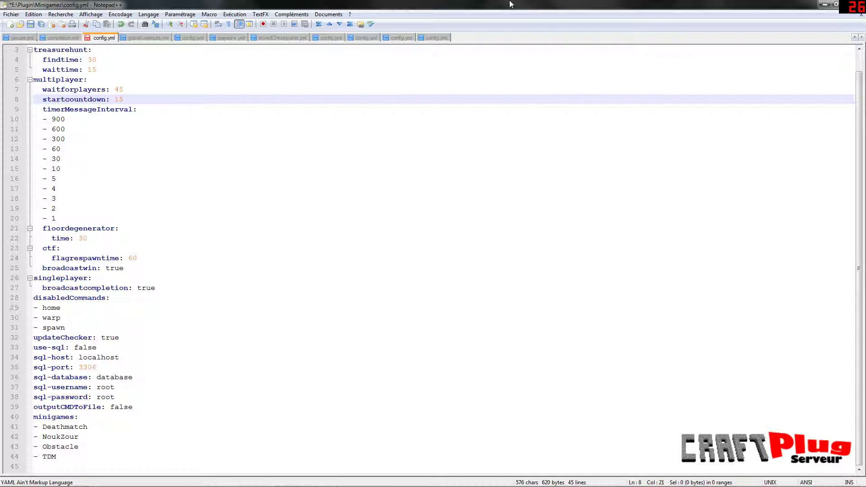
Step: Highlight the startcountdown line and place the cursor after the 900 and 300 entries of timerMessageInterval
left_click_drag(34, 109, 61, 118)
left_click(56, 100)
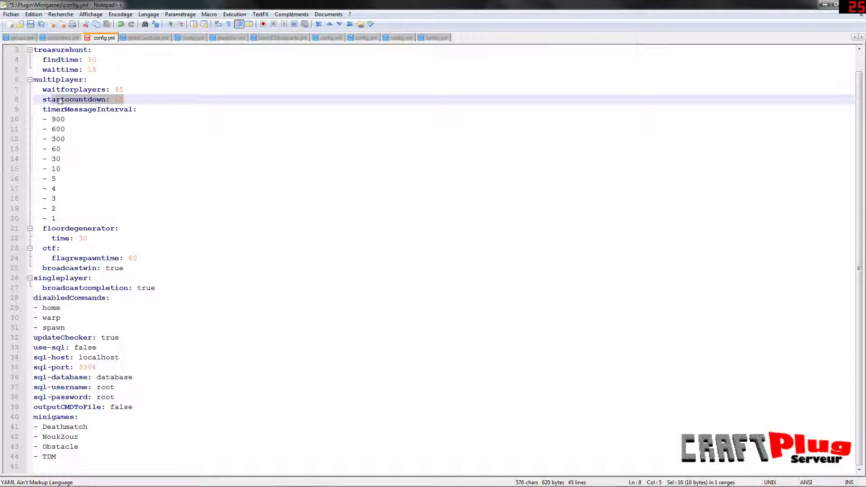
left_click(65, 119)
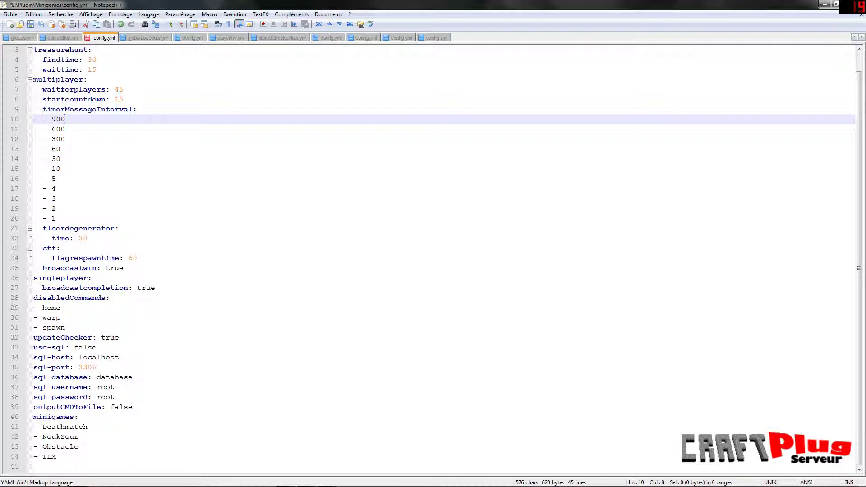
left_click(65, 139)
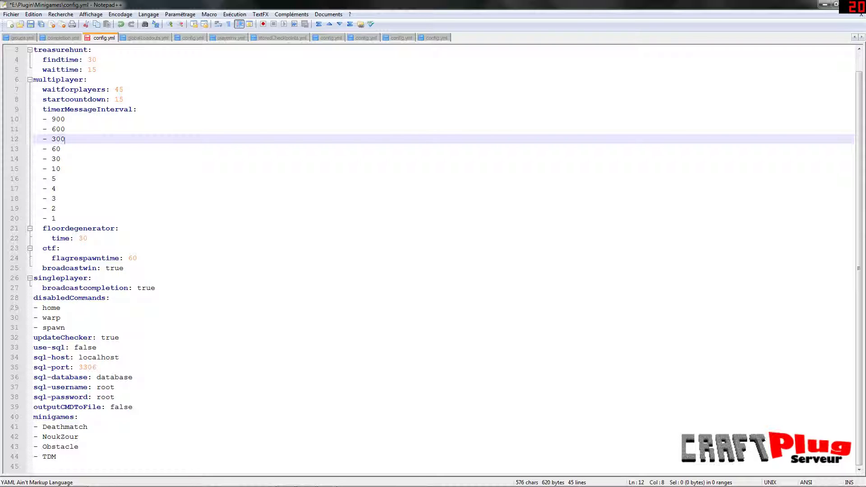
Step: Add a "- 45" entry to the timerMessageInterval list on a new line between 60 and 30
left_click(61, 149)
key("Return")
double_click(44, 149)
key("ctrl+c")
left_click(46, 158)
key("ctrl+v")
type("45")
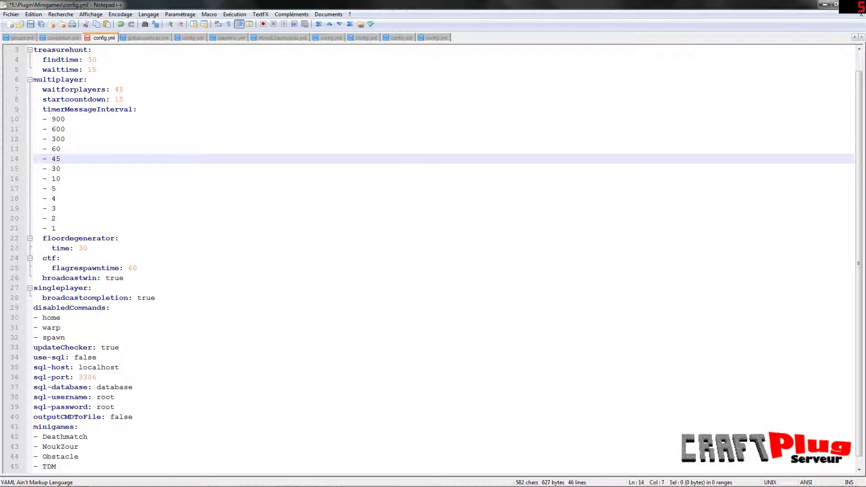
scroll(433, 258, "up", 1)
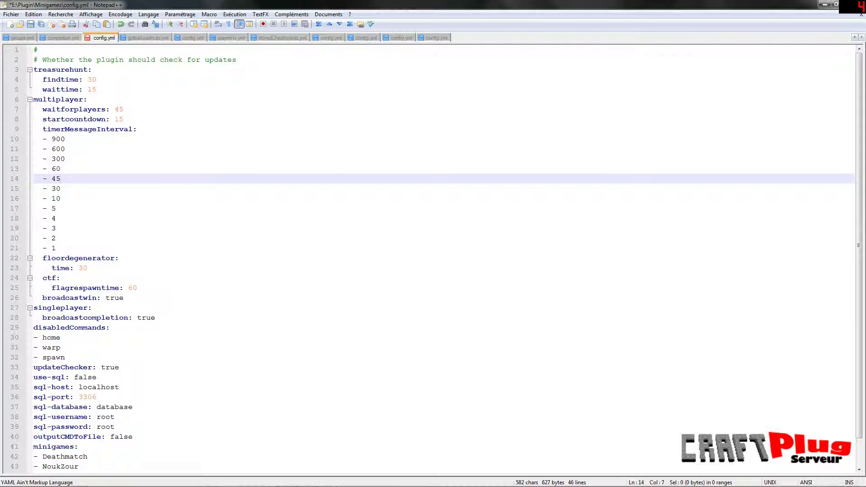
scroll(64, 178, "down", 1)
scroll(64, 178, "up", 1)
scroll(433, 257, "down", 1)
scroll(433, 257, "up", 1)
scroll(402, 7, "down", 1)
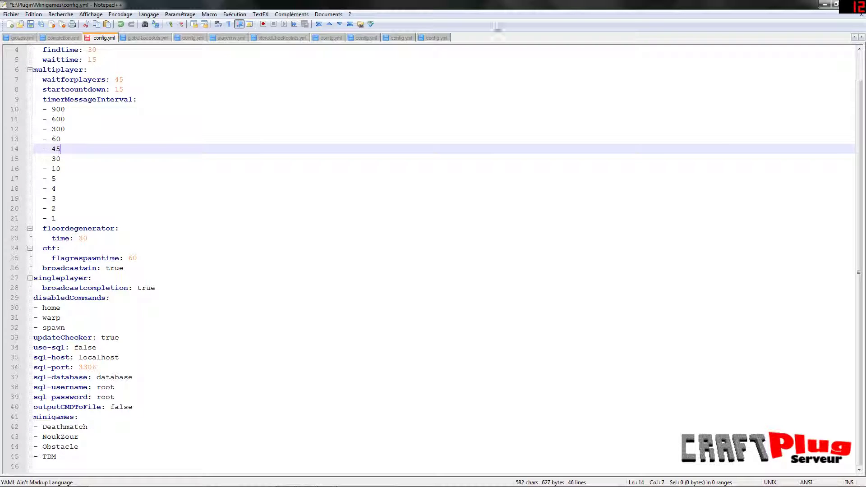
Step: Close the text editor and save the changes to the Minigames config.yml
double_click(454, 9)
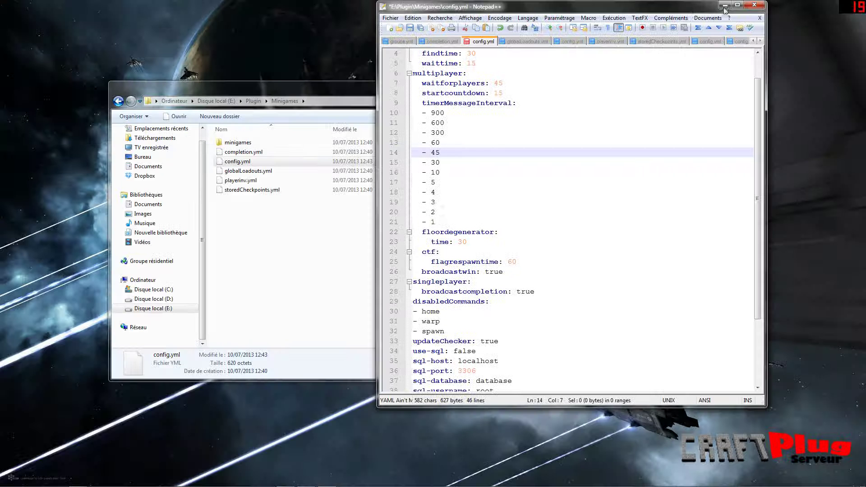
left_click(756, 6)
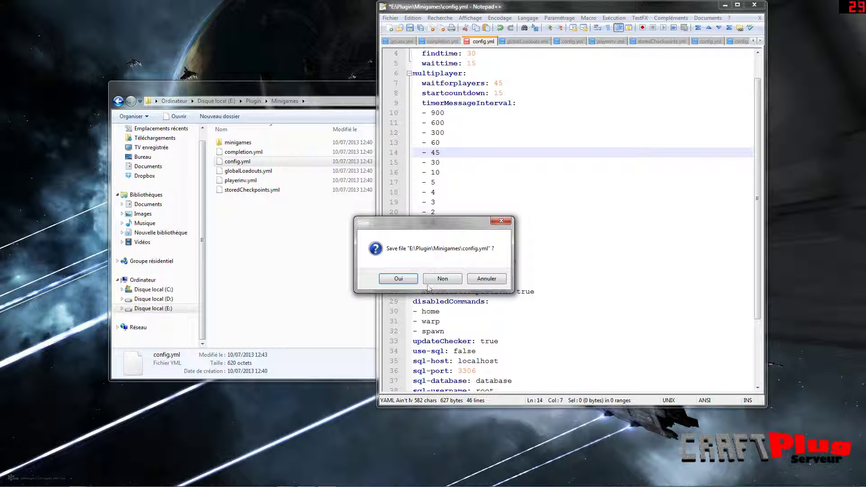
left_click(399, 278)
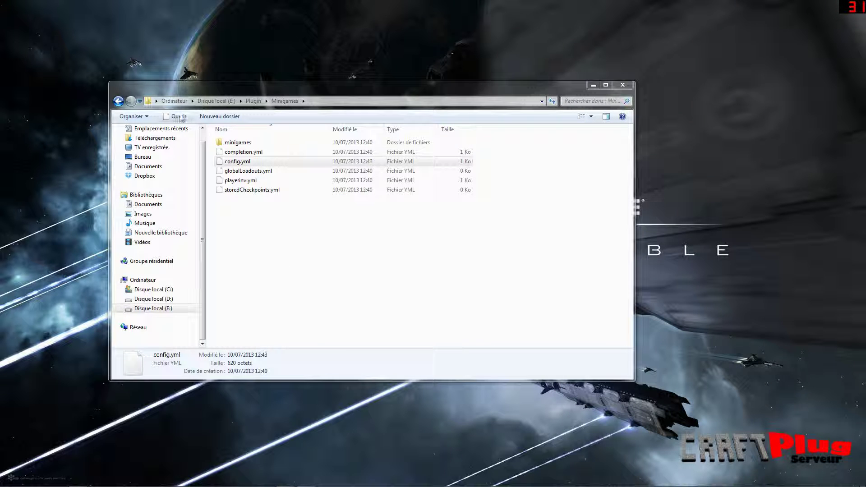
Step: Open the config.yml in the parent Plugin folder with Notepad++ and maximize the editor window
left_click(301, 245)
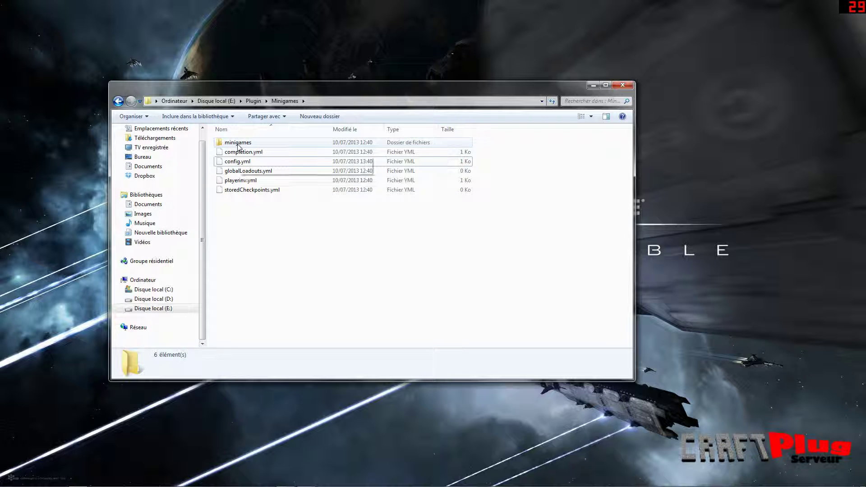
left_click(257, 103)
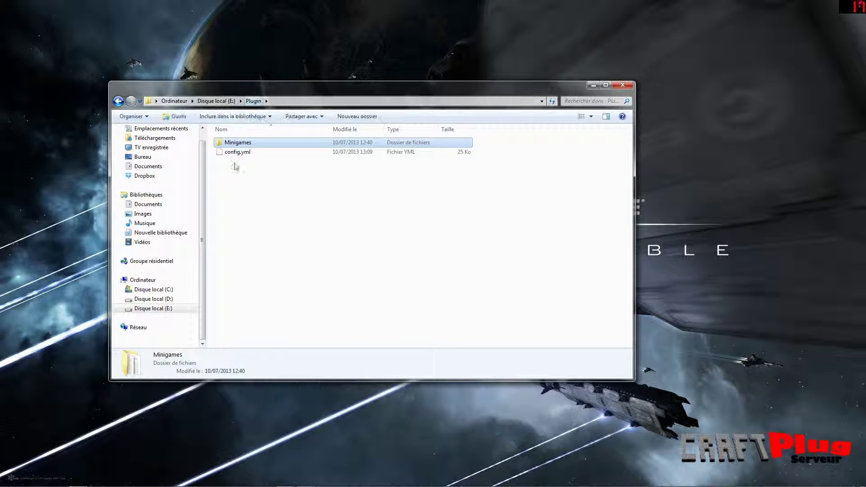
left_click(250, 153)
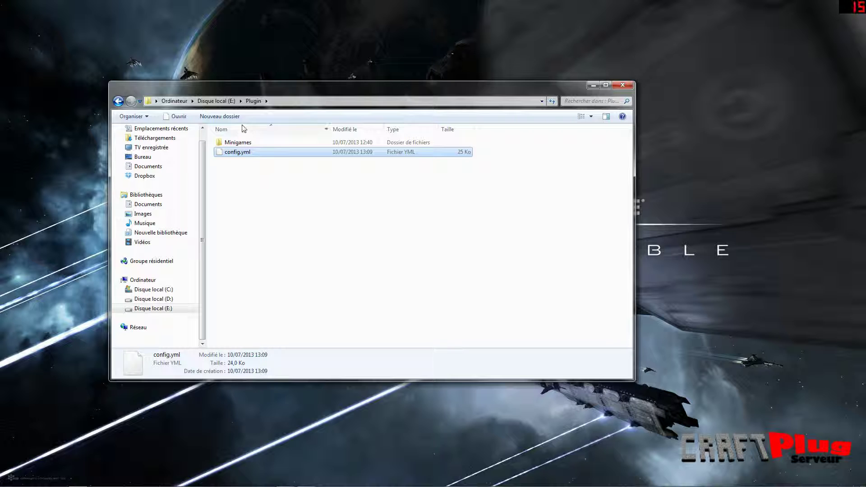
right_click(248, 153)
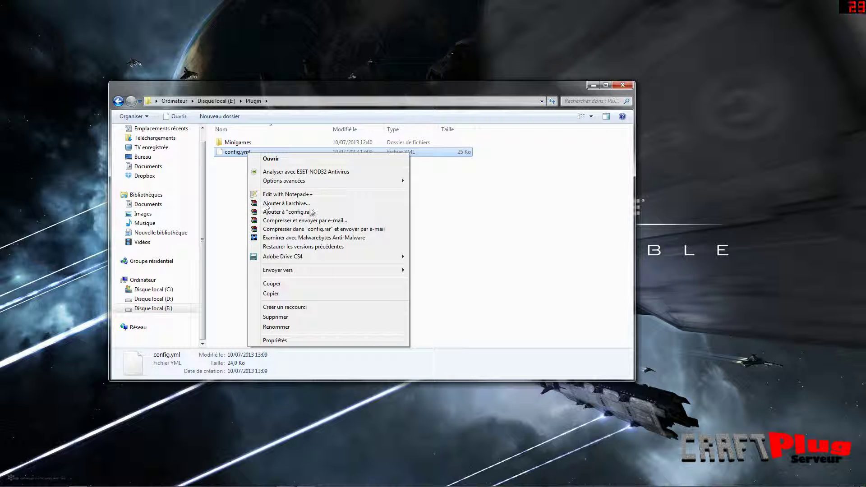
left_click(282, 197)
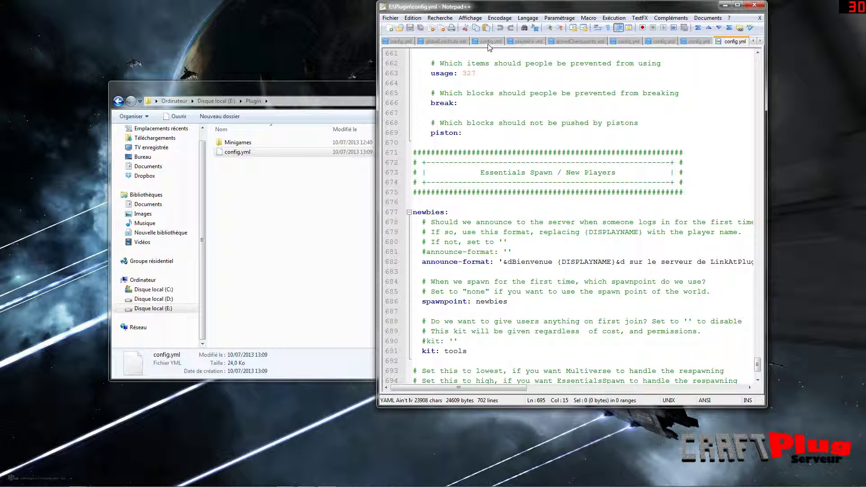
double_click(442, 10)
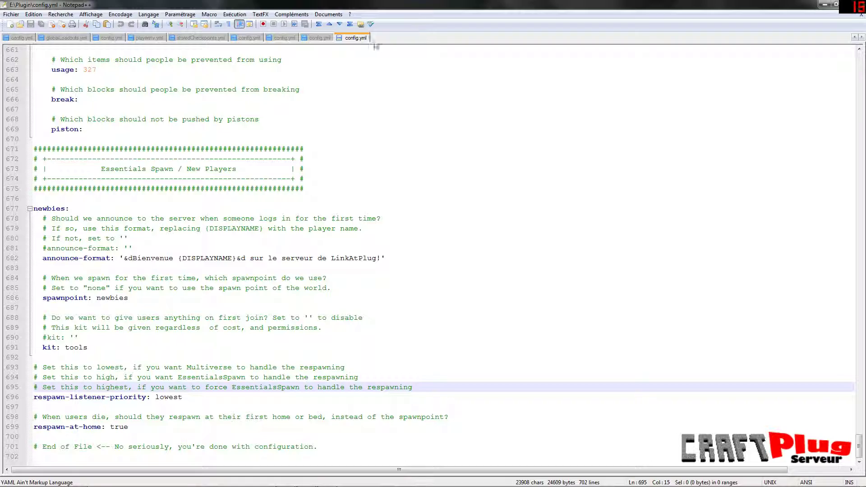
Step: Look through the Essentials config.yml, highlight the Essentials Spawn / New Players heading and place the cursor after the kit setting
left_click_drag(861, 435, 564, 4)
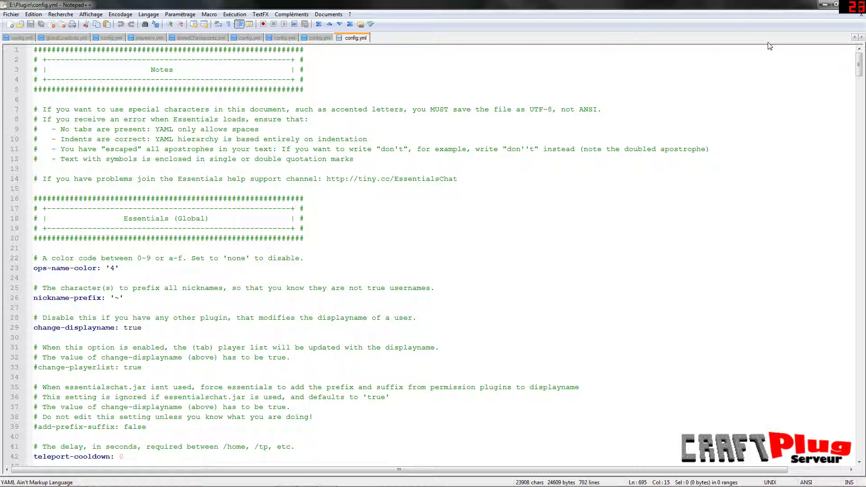
left_click_drag(861, 65, 859, 470)
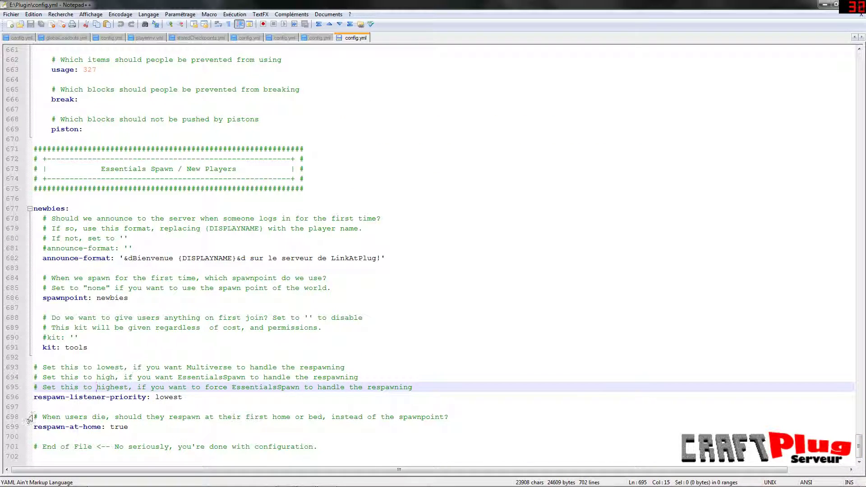
left_click_drag(69, 168, 277, 179)
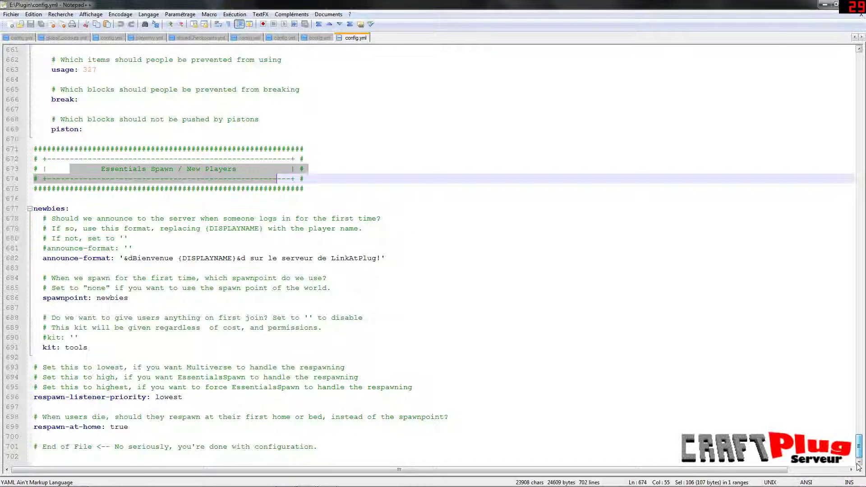
left_click(89, 348)
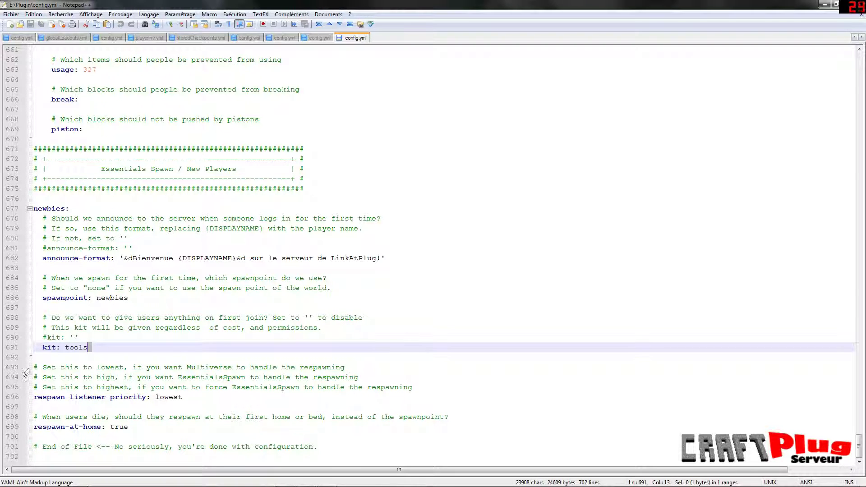
Step: Highlight the comments above respawn-listener-priority and the setting's value
left_click_drag(27, 367, 27, 397)
key("End")
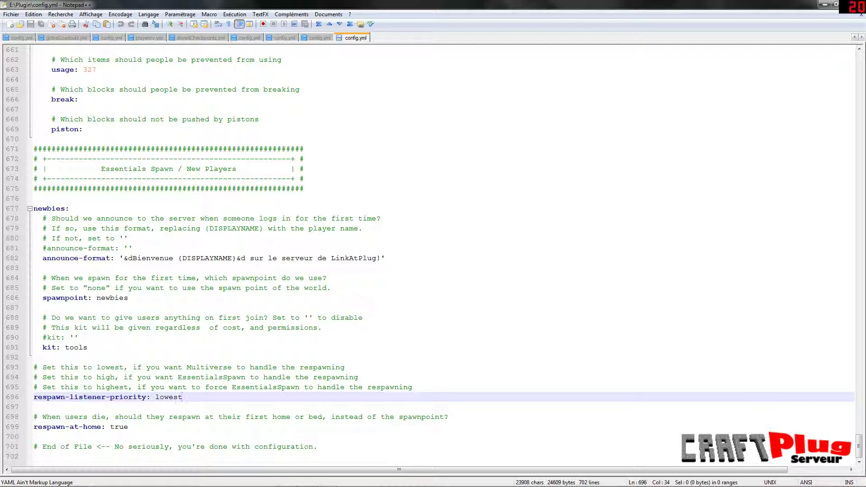
triple_click(158, 397)
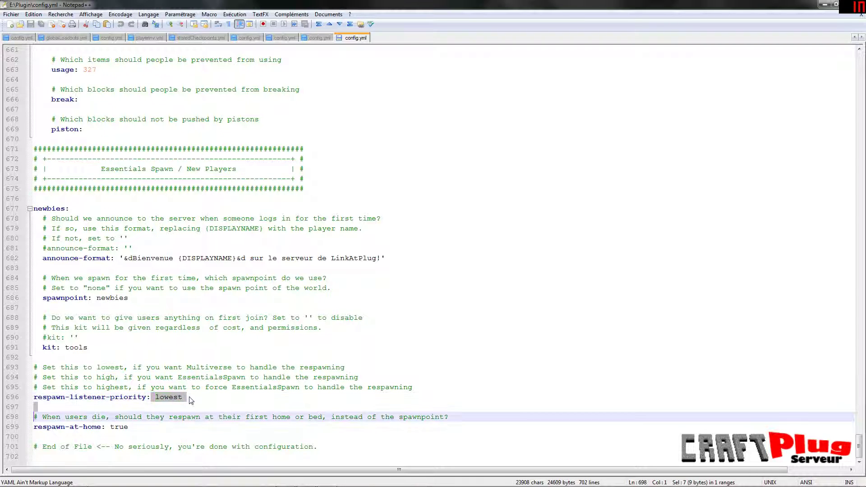
left_click(133, 397)
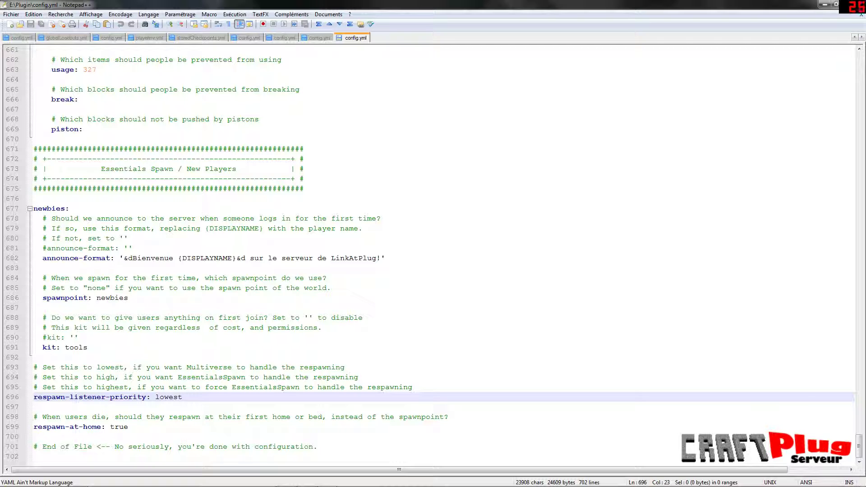
Step: Compare the respawn-listener-priority value with its option comments by highlighting the lines and the word "lowest"
left_click_drag(182, 397, 68, 377)
left_click(66, 367)
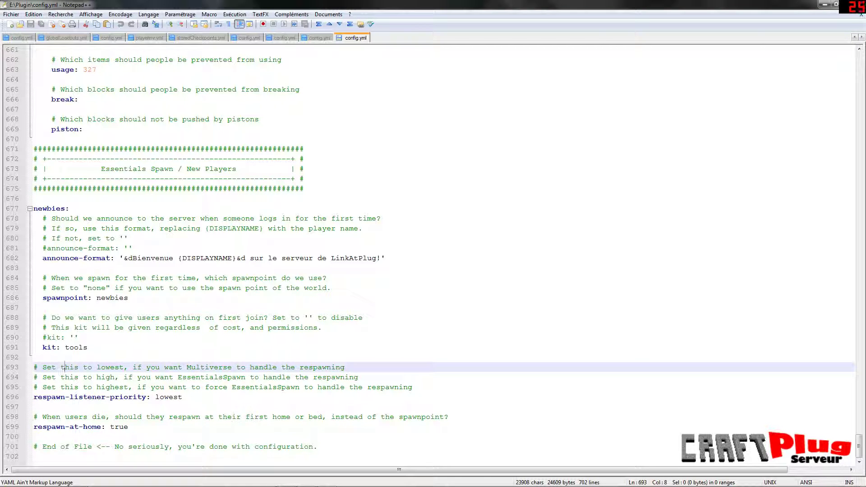
double_click(110, 367)
left_click(183, 397)
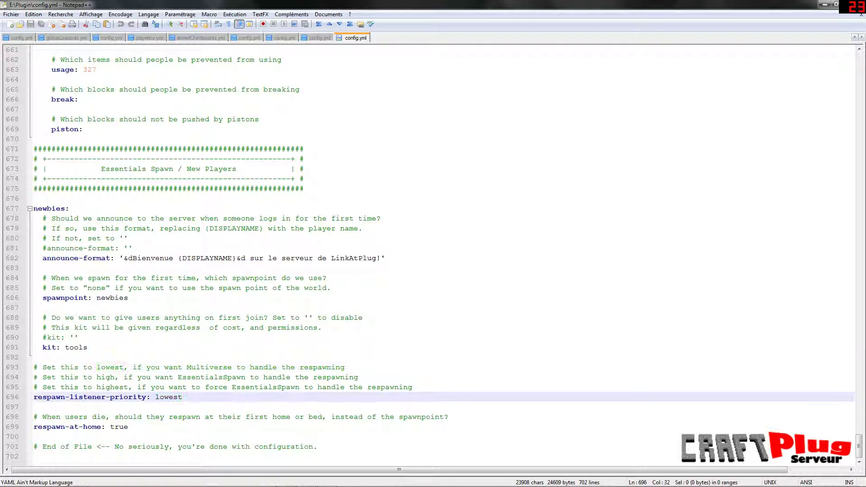
left_click_drag(124, 387, 102, 377)
double_click(110, 367)
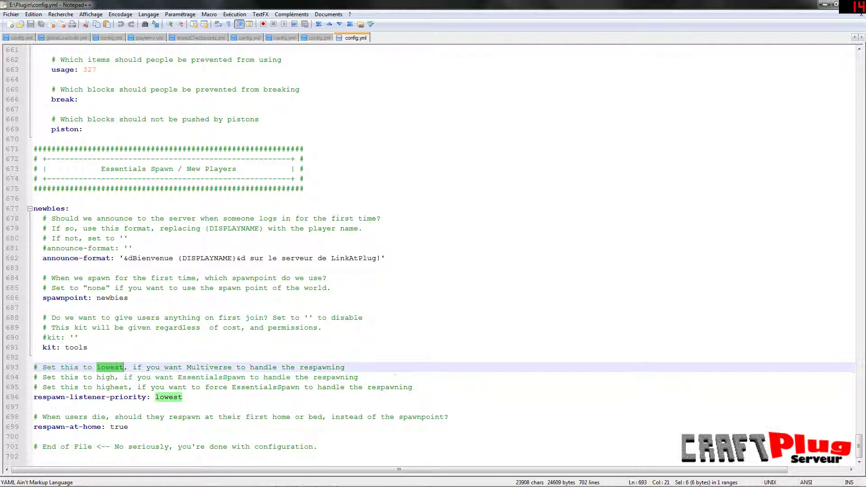
left_click(183, 397)
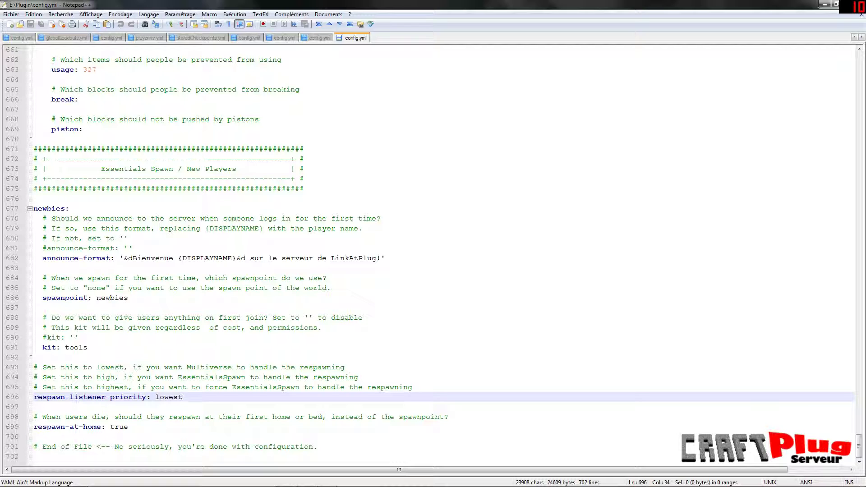
Step: Highlight the whole respawn-listener-priority line
key("ctrl+shift+Left")
key("ctrl+shift+Left")
key("ctrl+shift+Left")
key("ctrl+shift+Left")
key("ctrl+shift+Left")
key("ctrl+shift+Left")
key("ctrl+shift+Left")
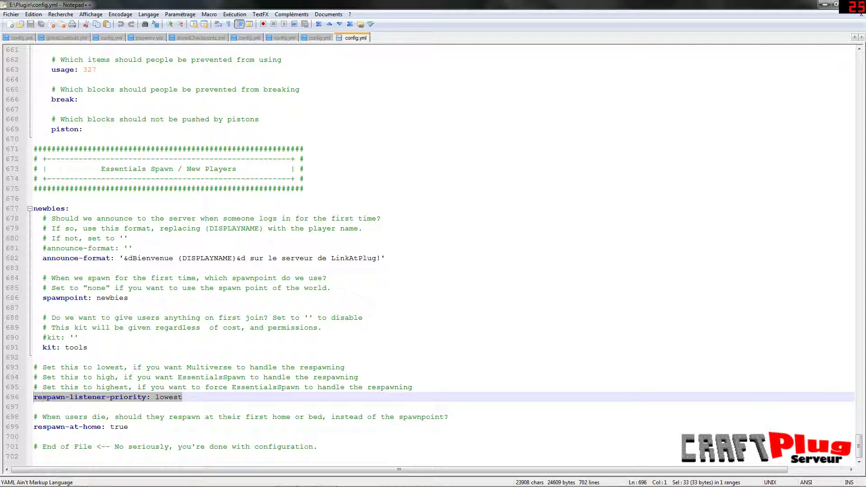
Step: Close the text editor and move the Plugin folder window higher on the desktop
double_click(747, 5)
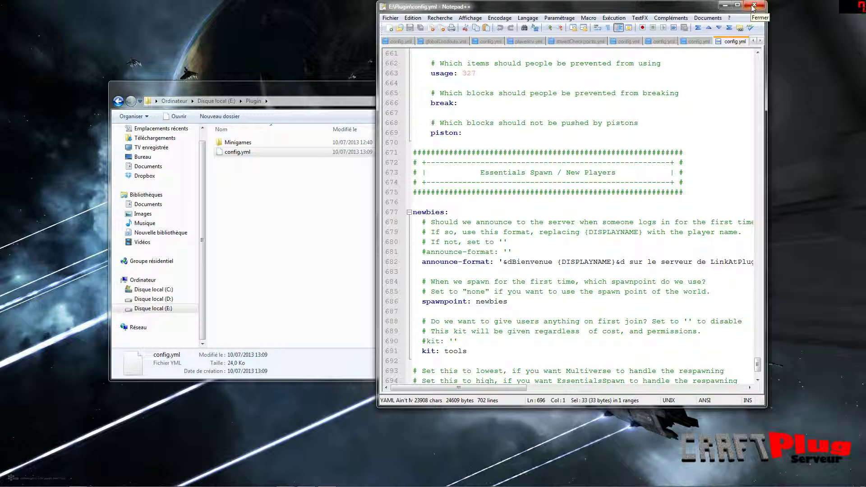
left_click(753, 6)
left_click_drag(238, 94, 177, 58)
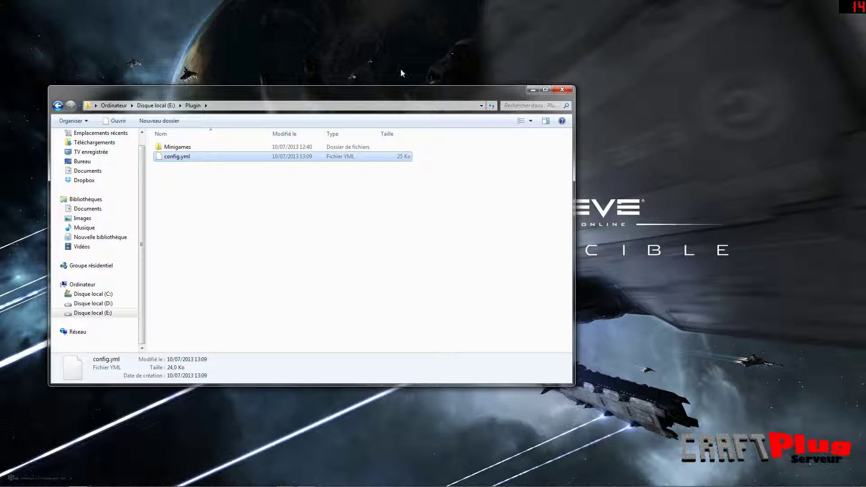
left_click_drag(486, 99, 467, 38)
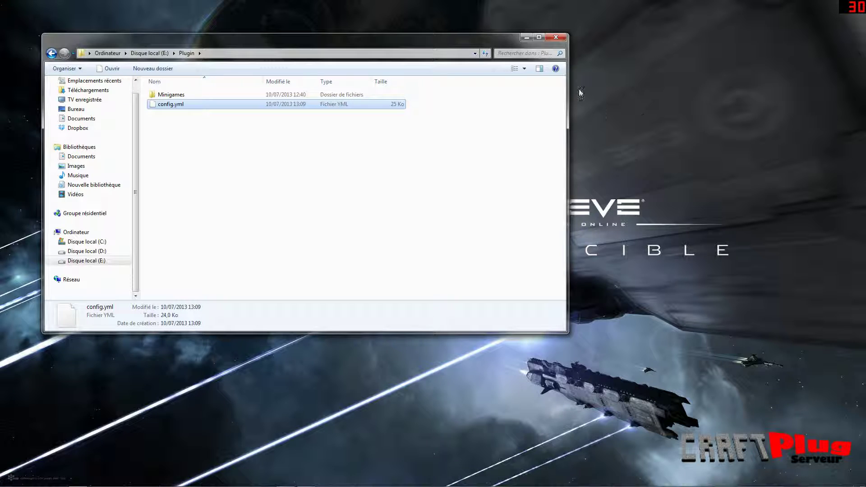
left_click_drag(349, 44, 321, 20)
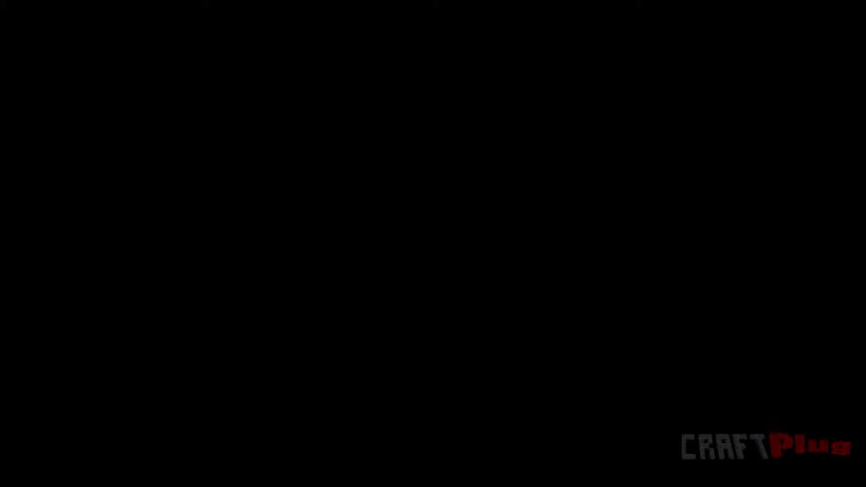